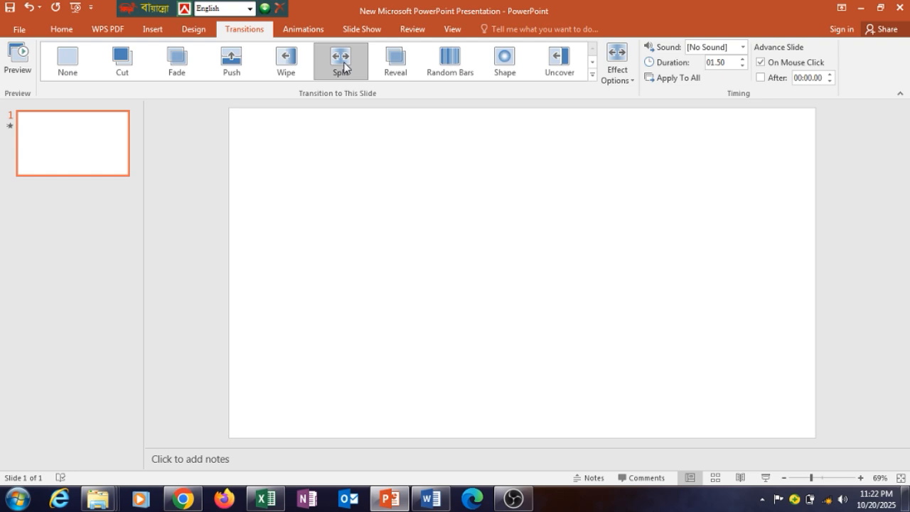
# Apply the Split transition to slide 1 and check the slide transition and slide show requirements in the Chrome task sheet.
pyautogui.click(340, 64)
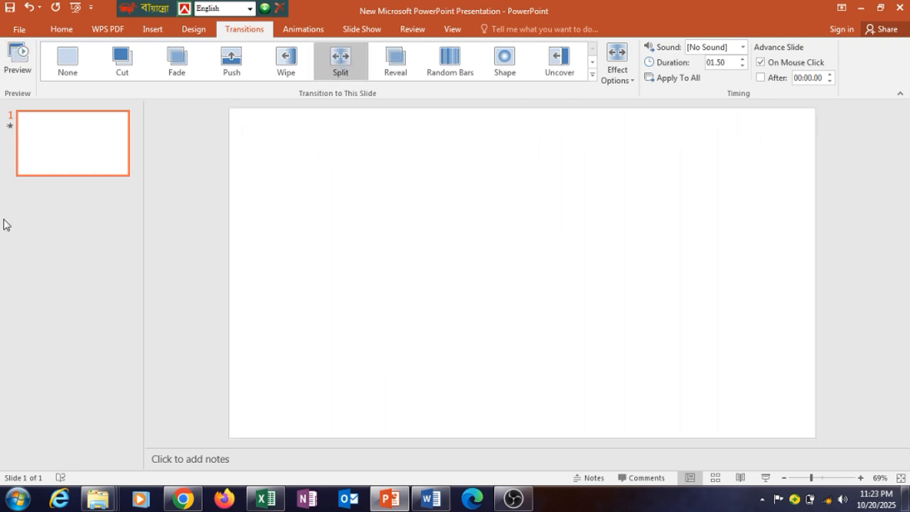
pyautogui.click(183, 499)
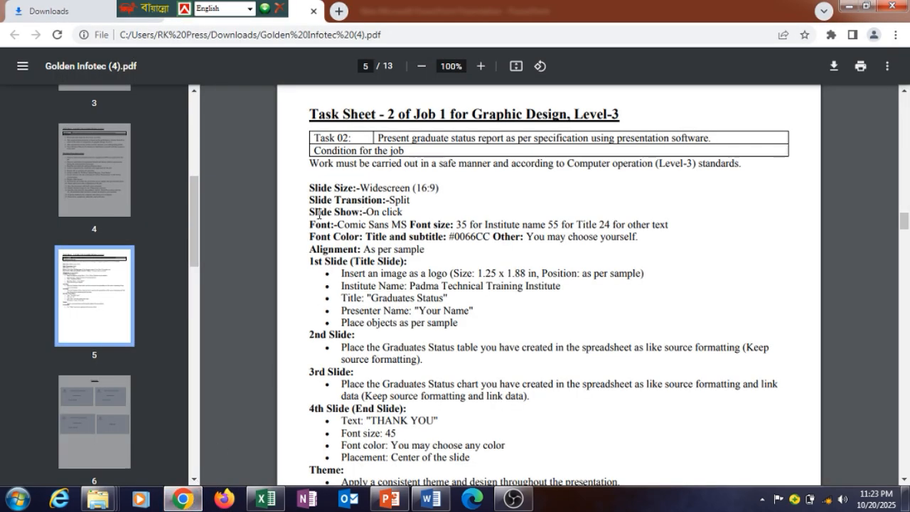
pyautogui.click(381, 490)
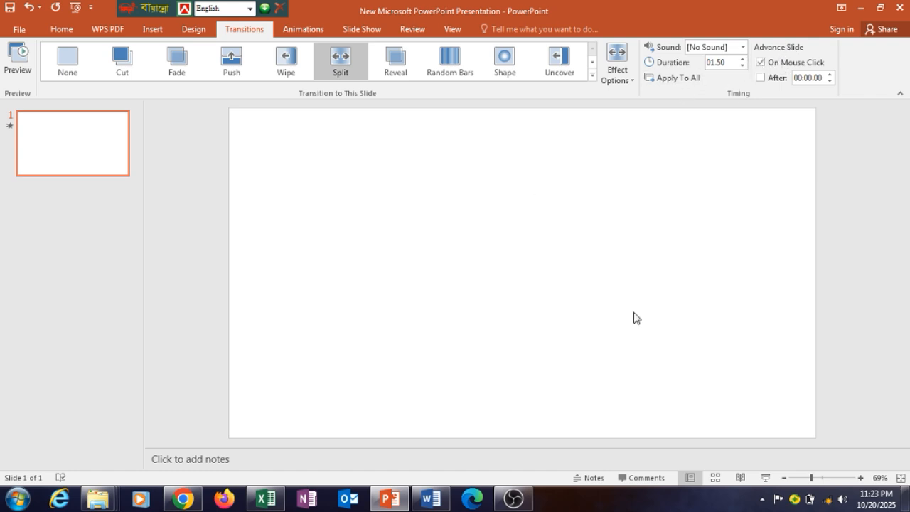
# Switch to the task sheet PDF in Chrome and examine the font size specified for the institute name.
pyautogui.click(183, 498)
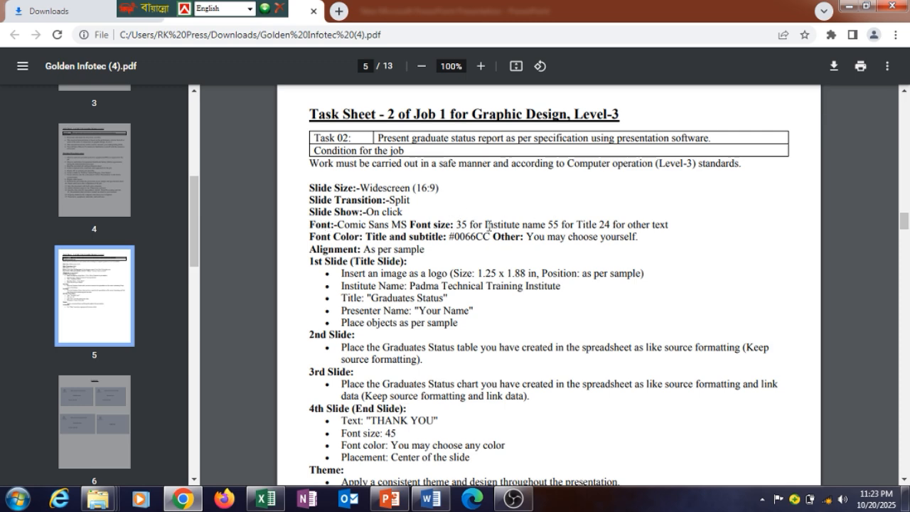
pyautogui.moveTo(179, 505)
pyautogui.moveTo(470, 224); pyautogui.dragTo(539, 227)
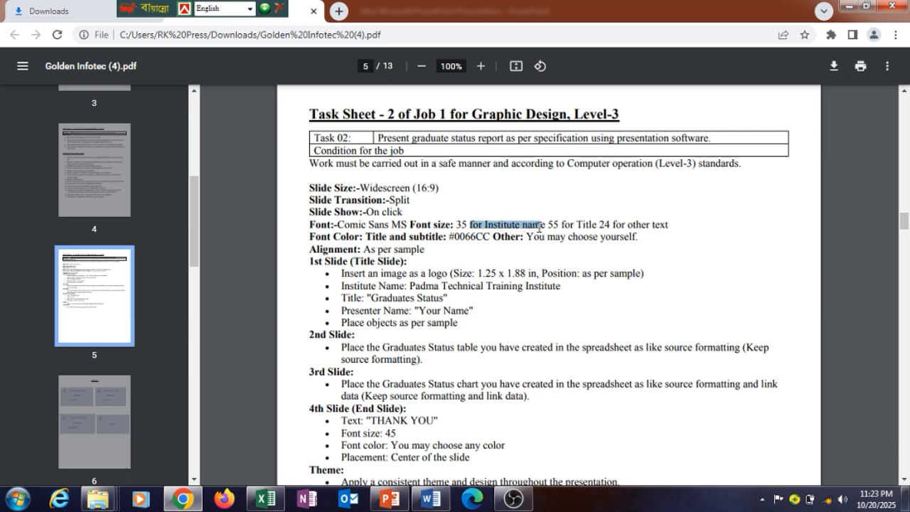
pyautogui.click(472, 223)
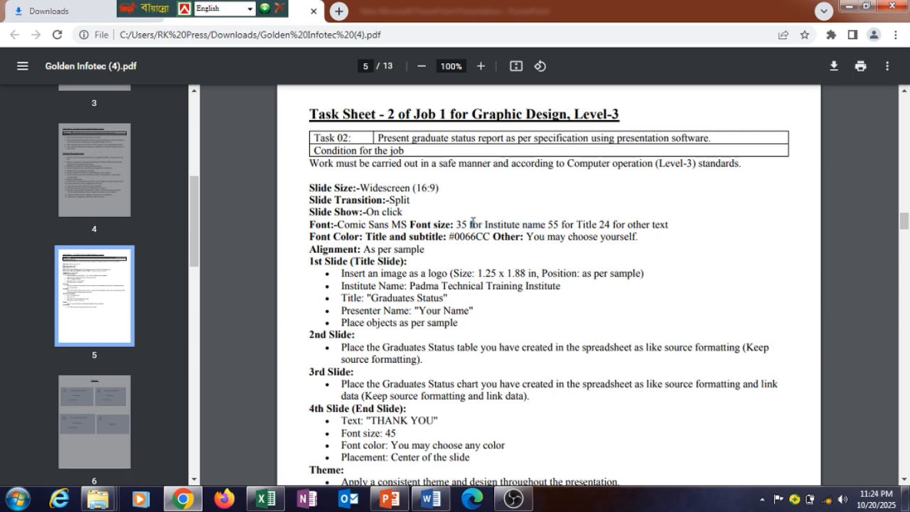
pyautogui.moveTo(480, 222); pyautogui.dragTo(543, 227)
pyautogui.click(544, 228)
pyautogui.click(390, 500)
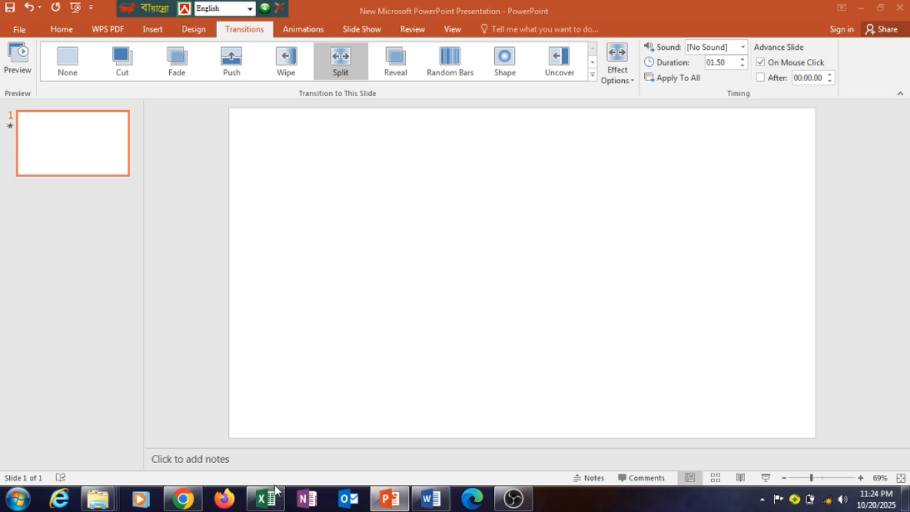
# Switch to the Word document and examine the institute name in its header.
pyautogui.click(439, 506)
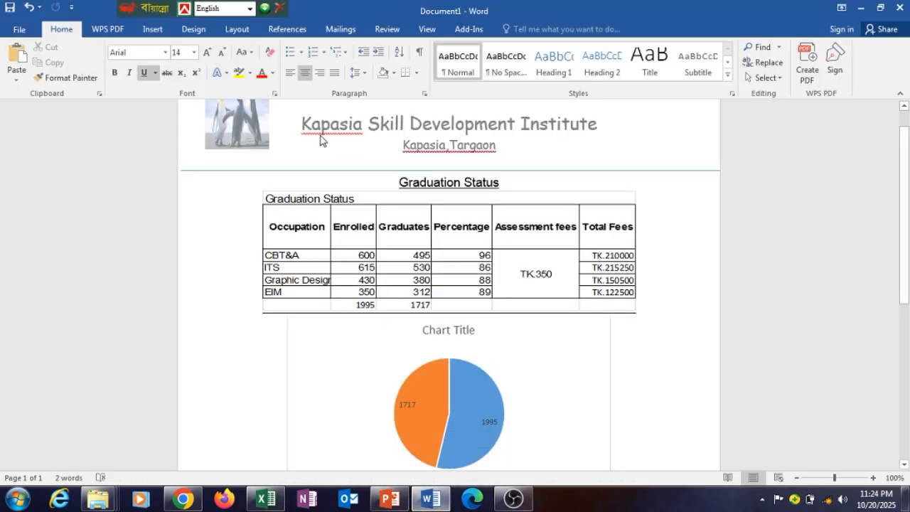
pyautogui.doubleClick(366, 134)
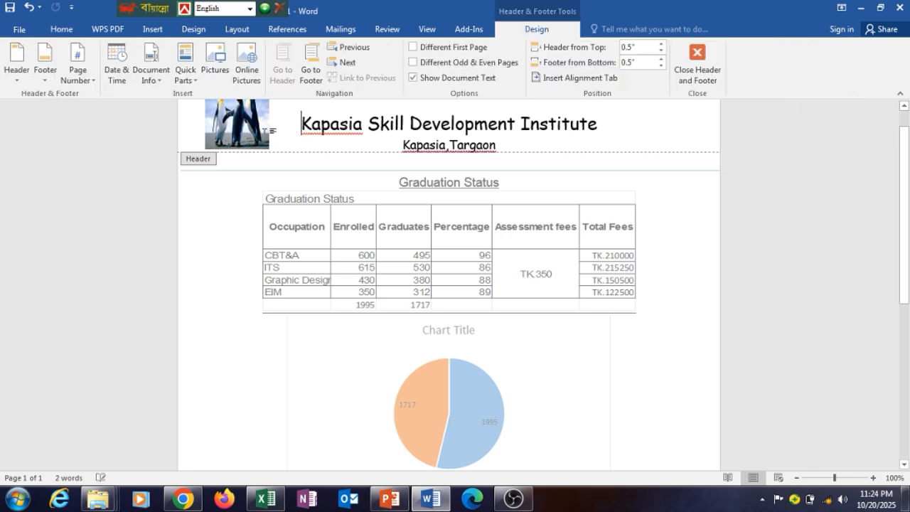
pyautogui.moveTo(387, 124); pyautogui.dragTo(464, 126)
pyautogui.click(464, 126)
pyautogui.moveTo(303, 120); pyautogui.dragTo(597, 131)
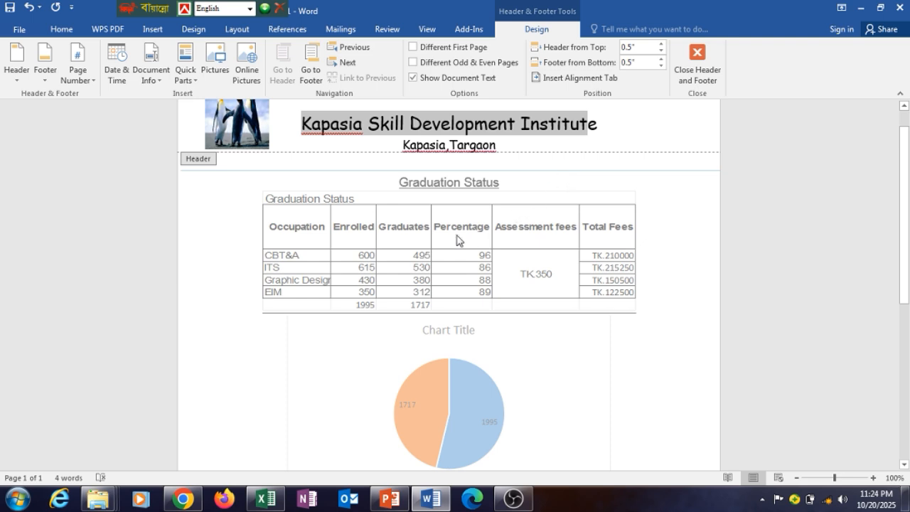
pyautogui.moveTo(390, 498)
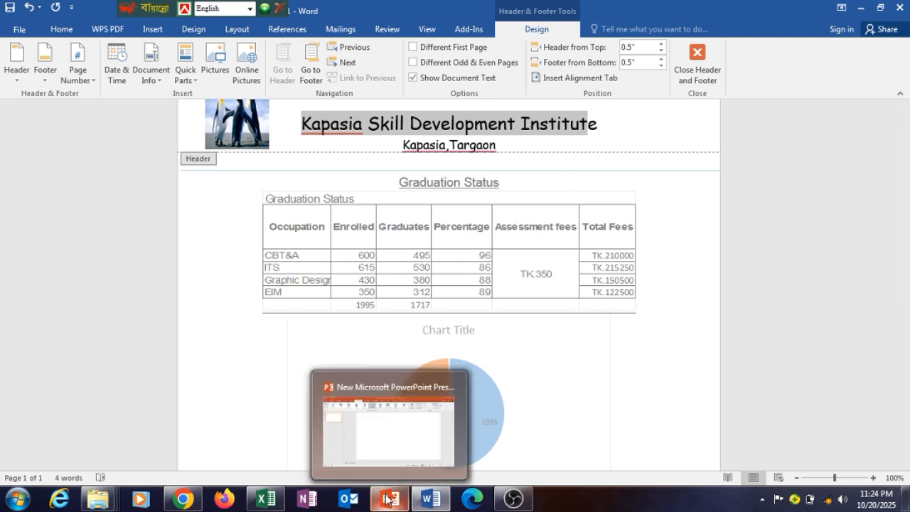
pyautogui.doubleClick(553, 332)
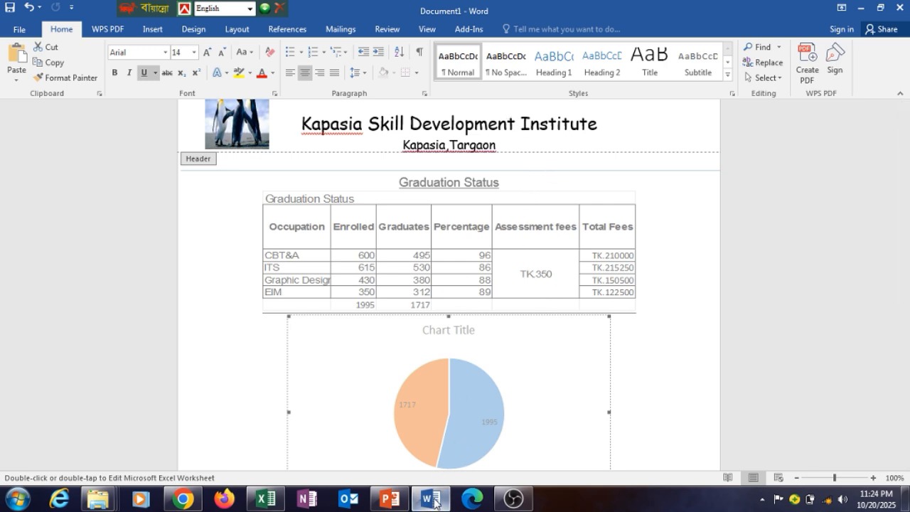
pyautogui.moveTo(281, 490)
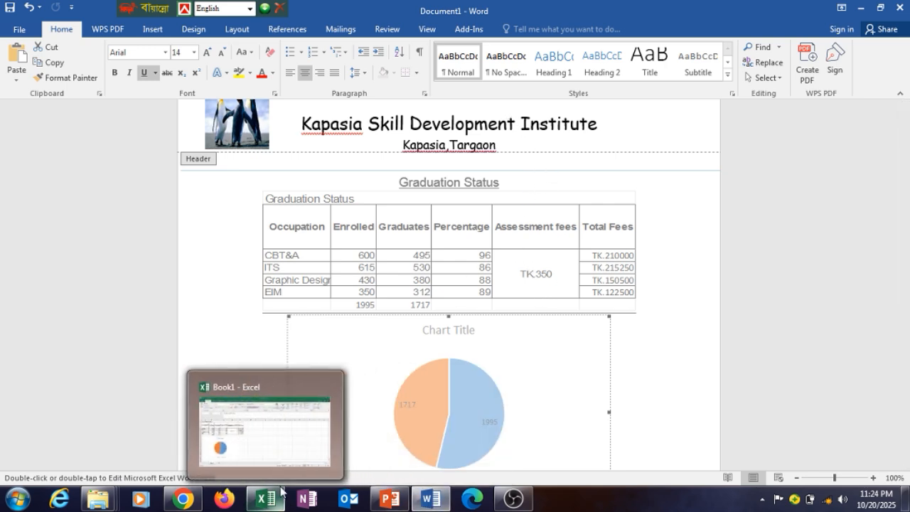
pyautogui.moveTo(400, 500)
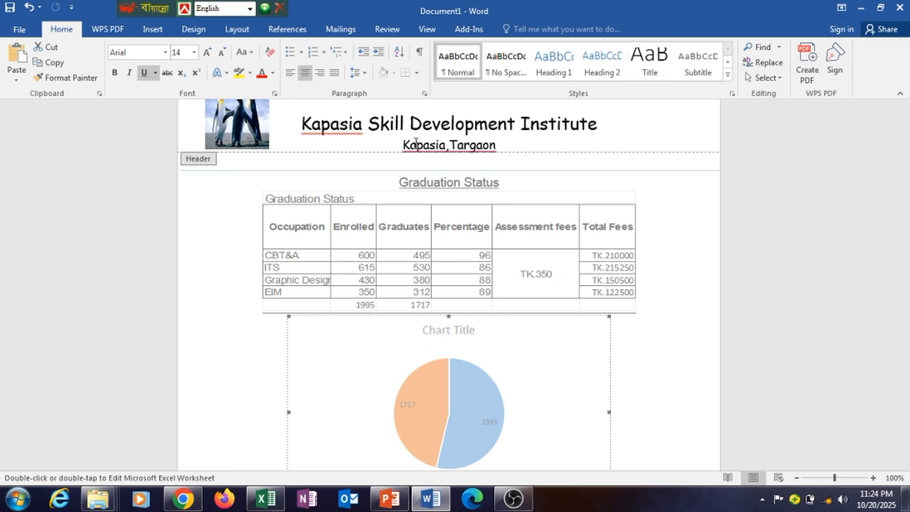
pyautogui.click(859, 13)
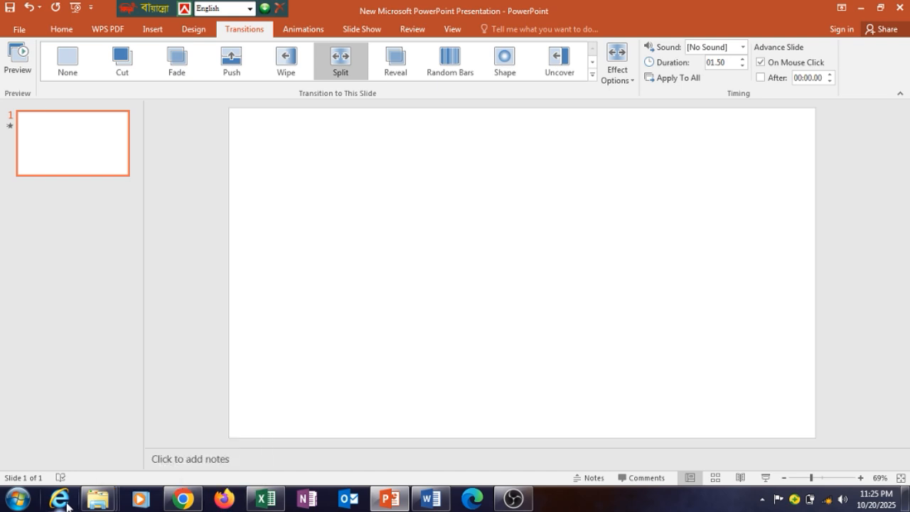
# Switch to the Excel workbook to view the Graduation Status table and pie chart, and return to PowerPoint.
pyautogui.moveTo(98, 498)
pyautogui.moveTo(440, 503)
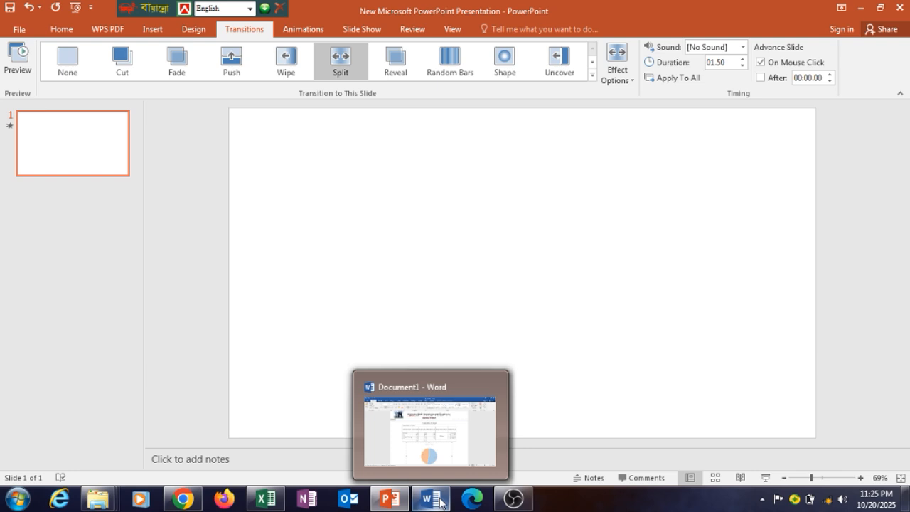
pyautogui.moveTo(461, 441)
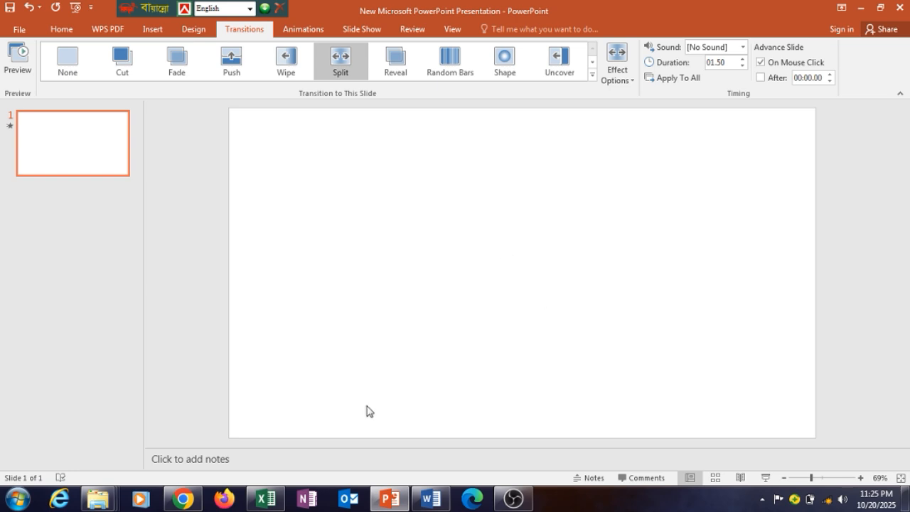
pyautogui.click(270, 507)
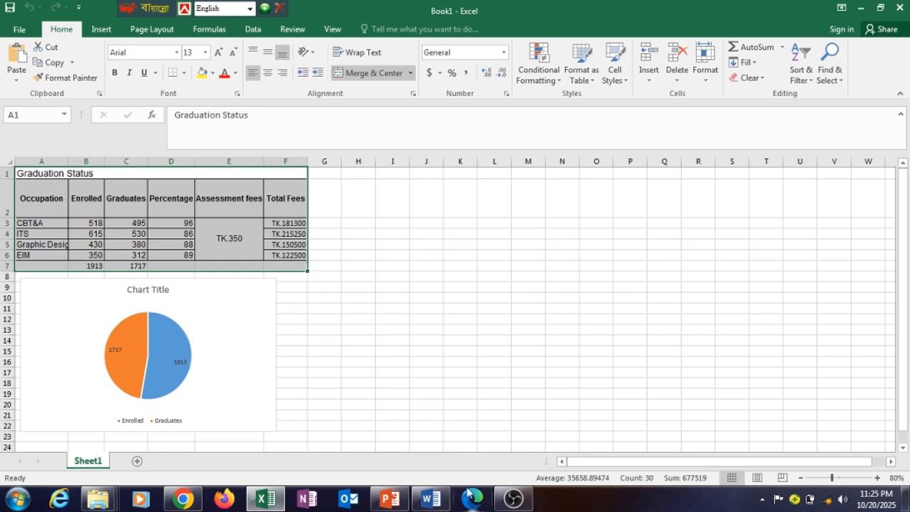
pyautogui.click(398, 499)
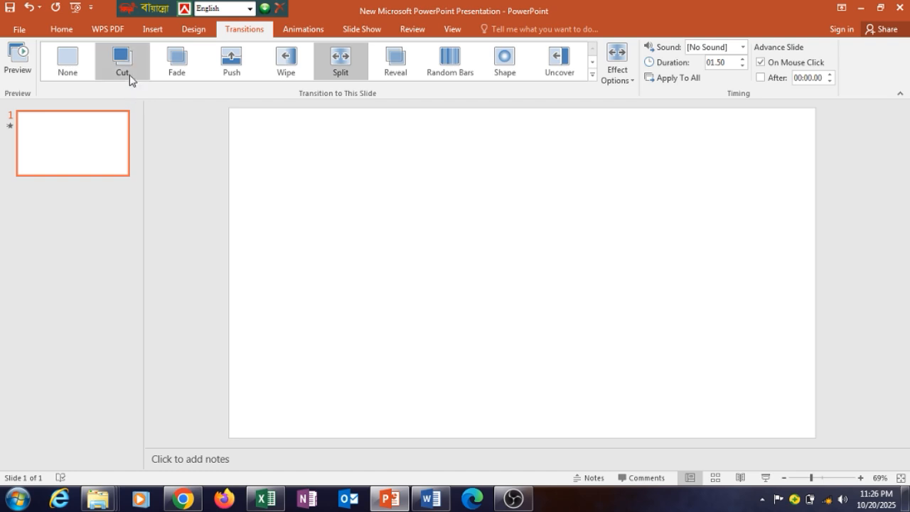
# Start inserting a text box on the blank first slide.
pyautogui.click(62, 29)
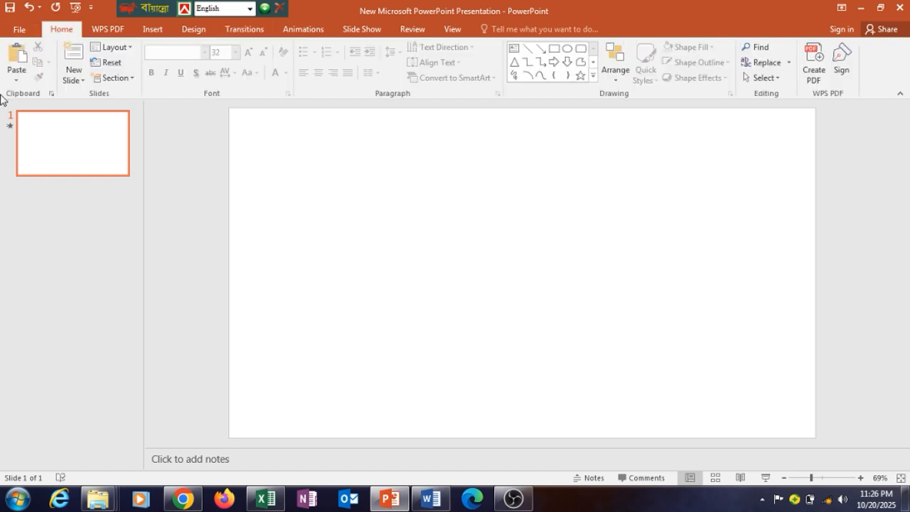
pyautogui.click(151, 29)
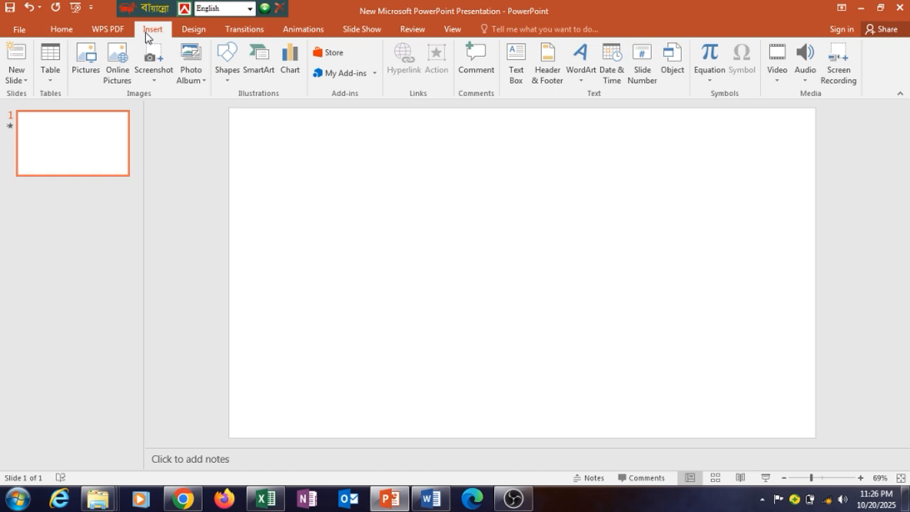
pyautogui.click(515, 82)
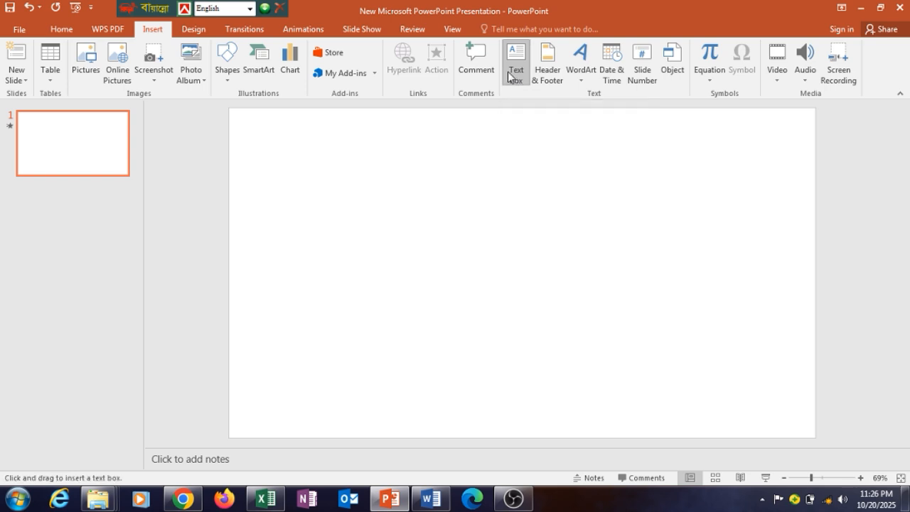
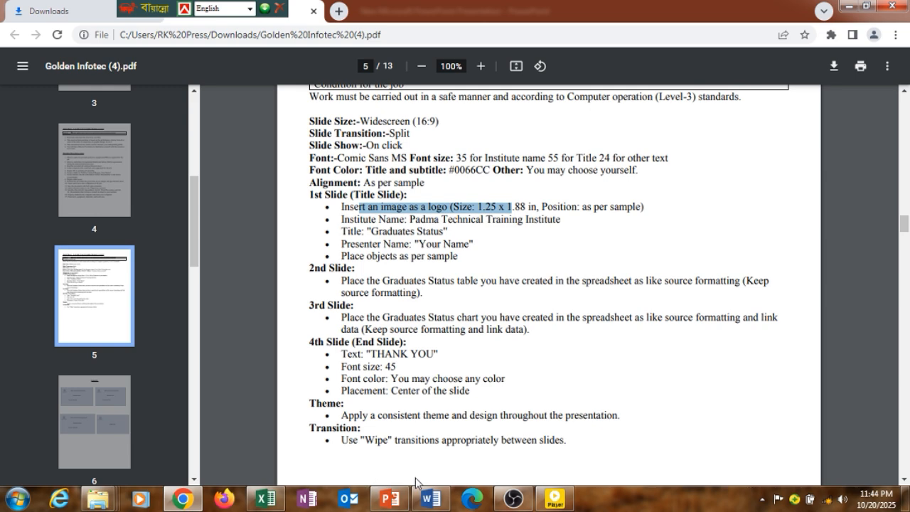
# Switch to the Excel workbook and copy the whole Graduation Status table, cells A1:F7, including the totals row.
pyautogui.click(391, 500)
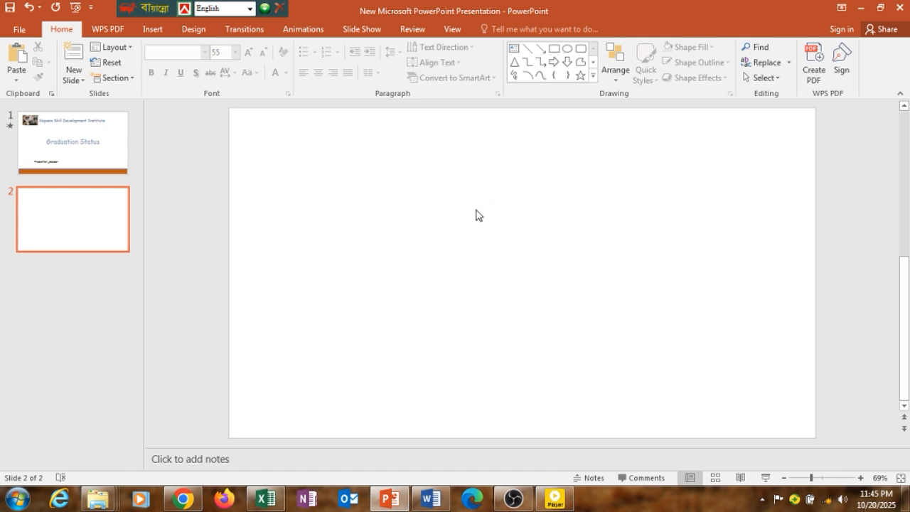
pyautogui.click(258, 497)
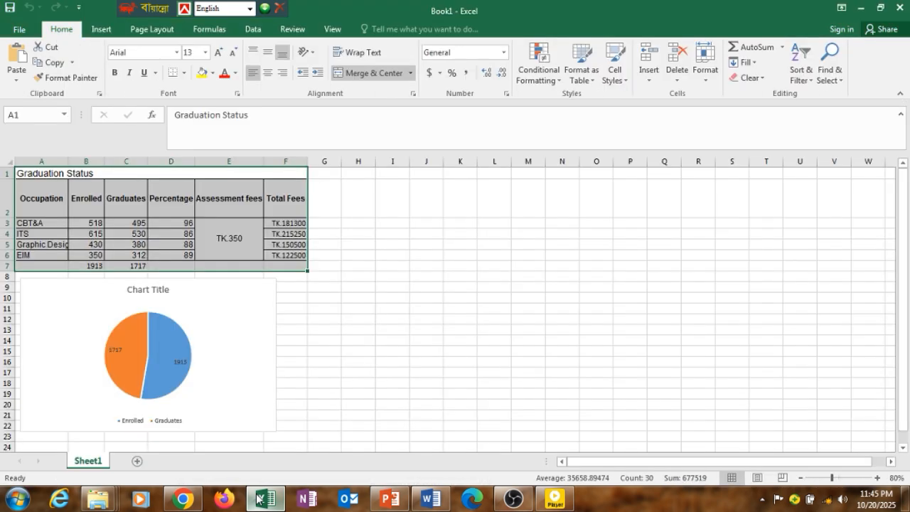
pyautogui.click(393, 268)
pyautogui.click(79, 197)
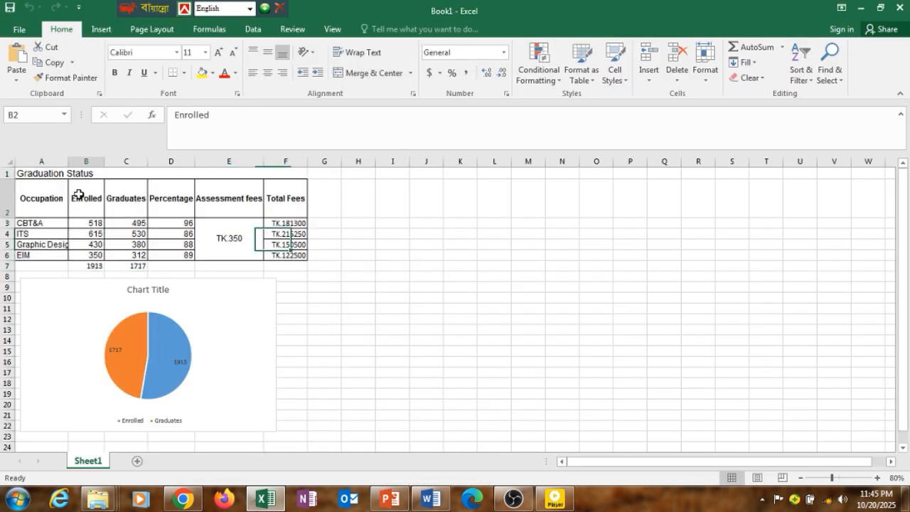
pyautogui.click(26, 175)
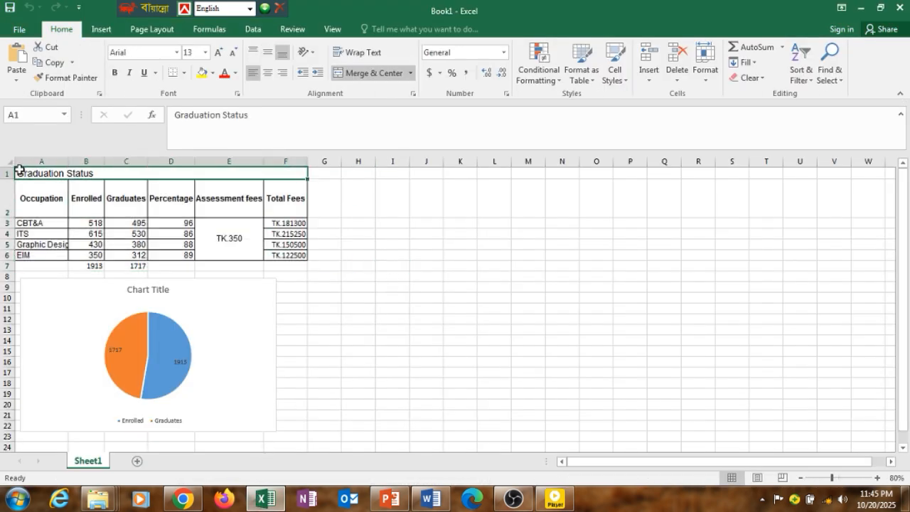
pyautogui.moveTo(20, 172); pyautogui.dragTo(297, 266)
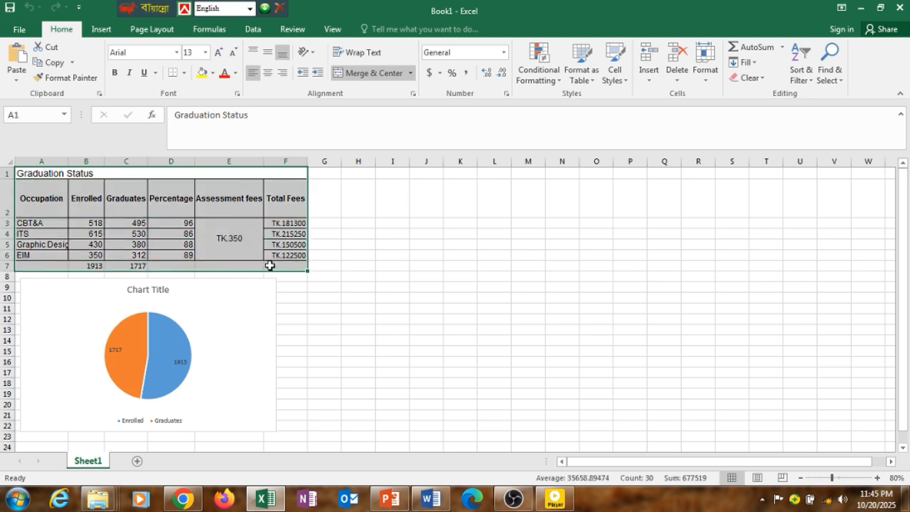
pyautogui.hotkey('ctrl', 'c')
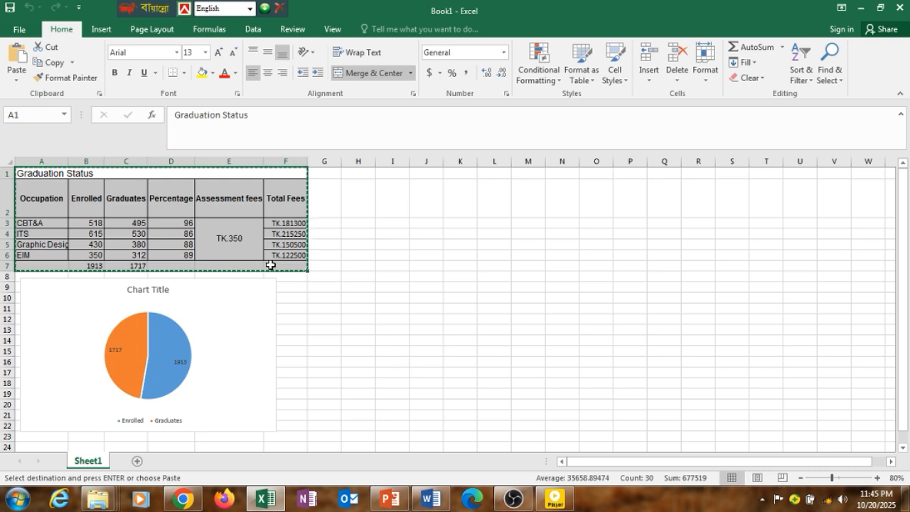
pyautogui.click(332, 223)
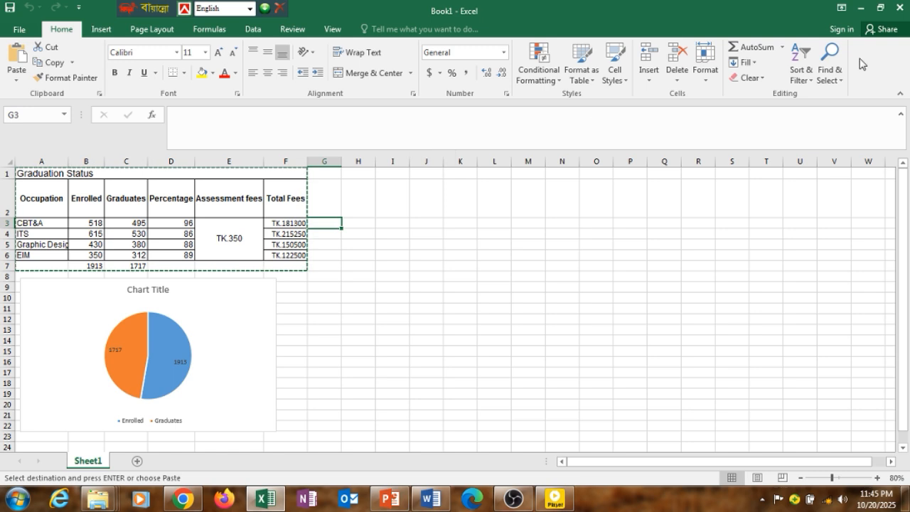
# Switch back to PowerPoint and paste the copied table onto the blank second slide as a linked Microsoft Excel Worksheet Object.
pyautogui.click(864, 7)
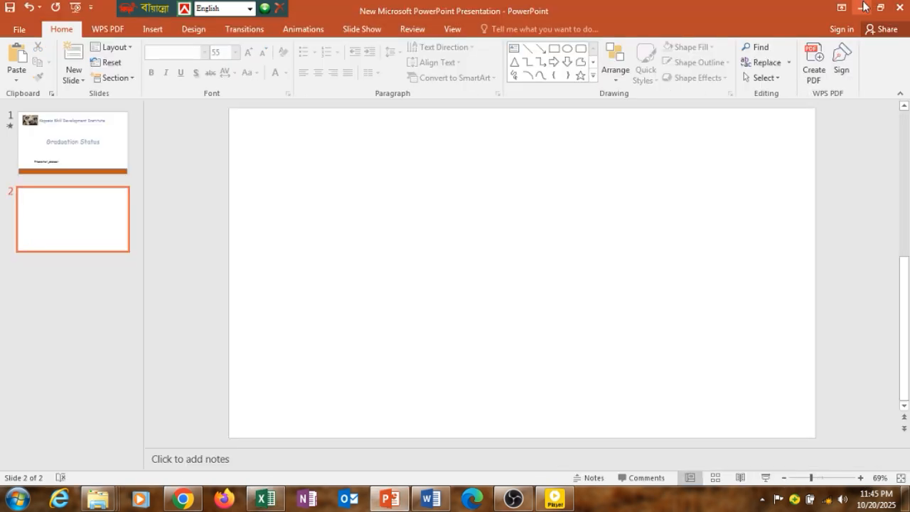
pyautogui.click(15, 84)
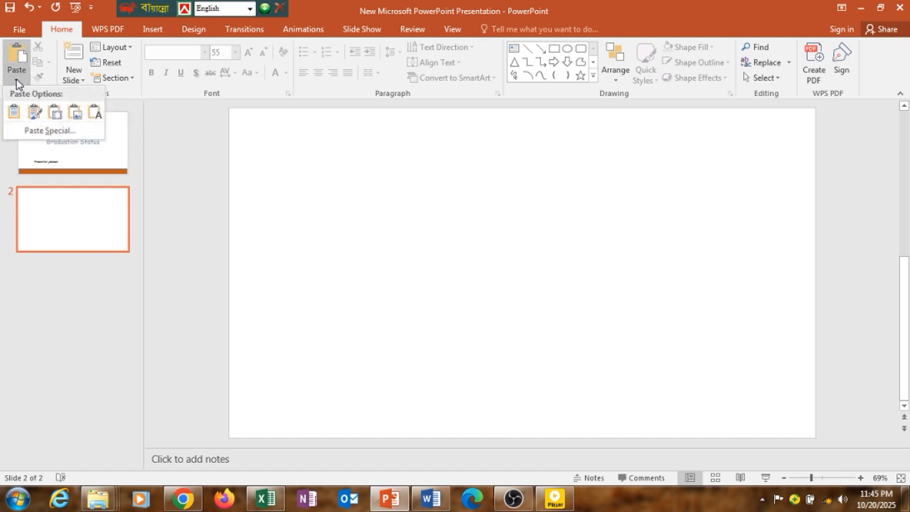
pyautogui.click(47, 133)
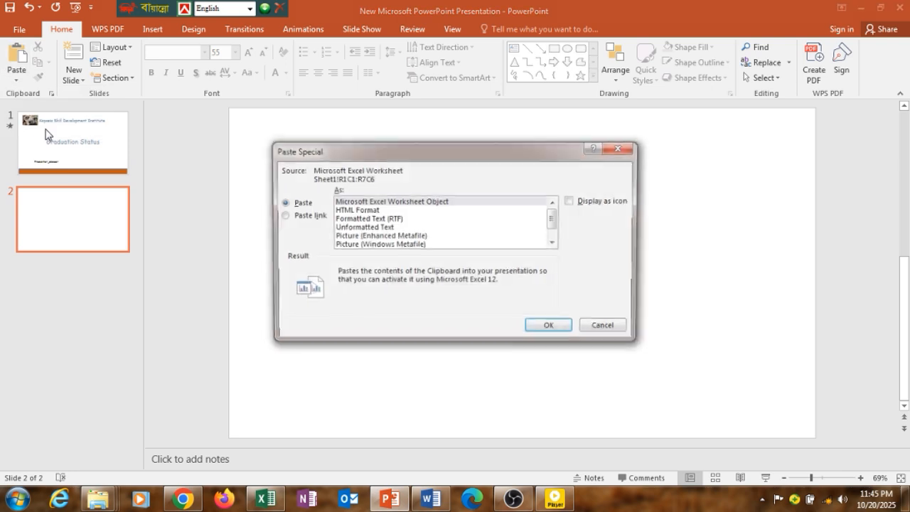
pyautogui.click(305, 216)
pyautogui.click(300, 205)
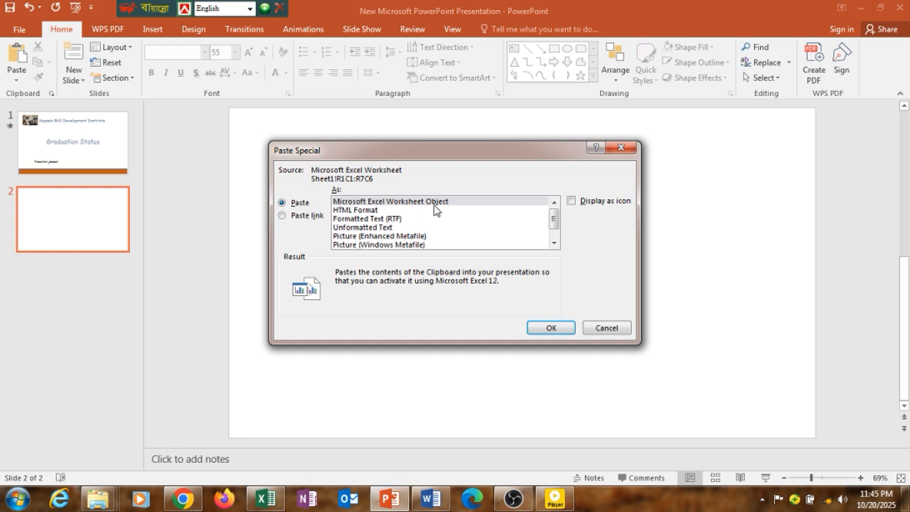
pyautogui.click(290, 217)
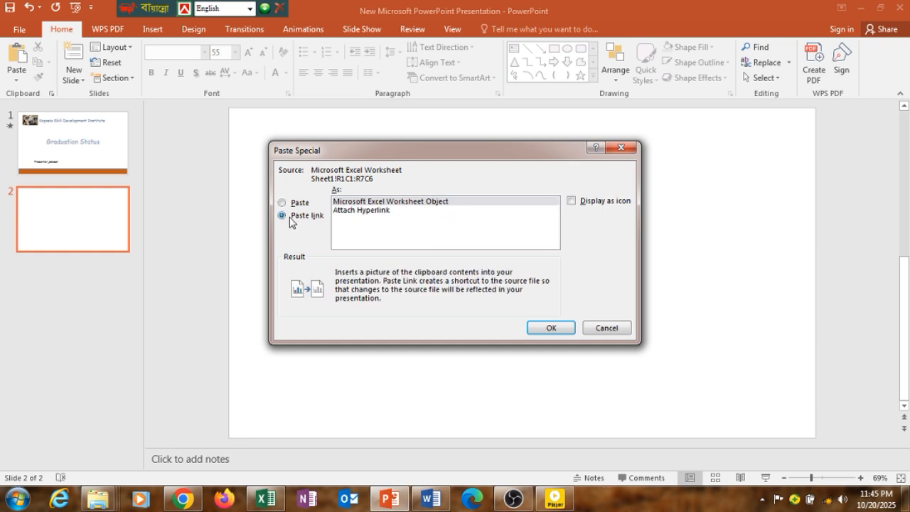
pyautogui.click(419, 203)
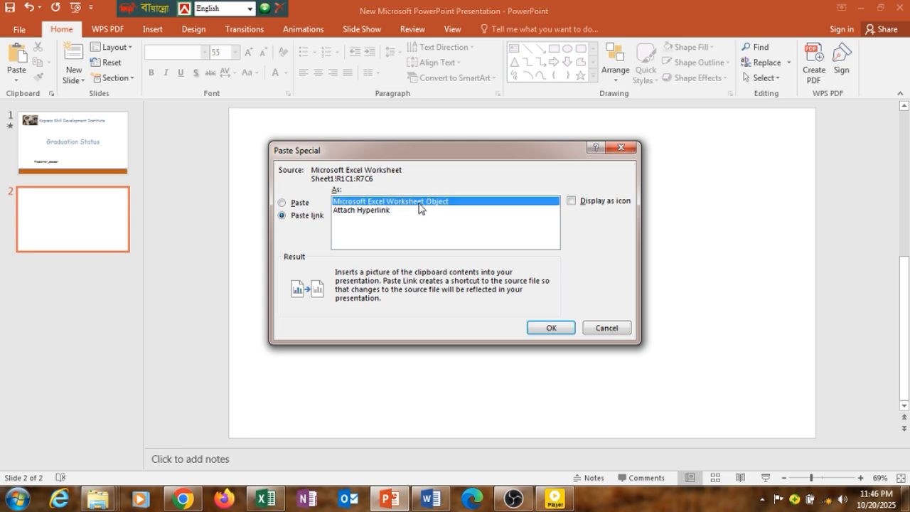
pyautogui.click(531, 330)
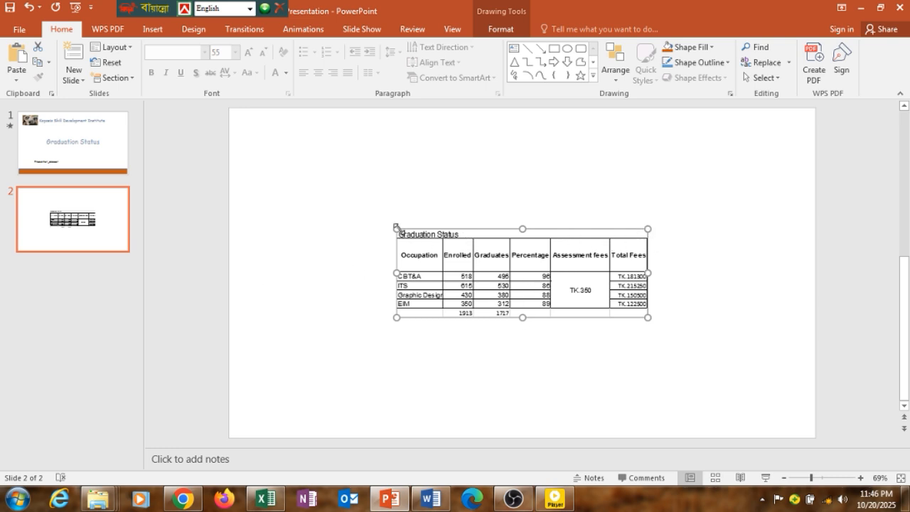
# Enlarge the linked Graduation Status table to most of the slide's width and move it to the middle of the slide.
pyautogui.moveTo(398, 228); pyautogui.dragTo(357, 185)
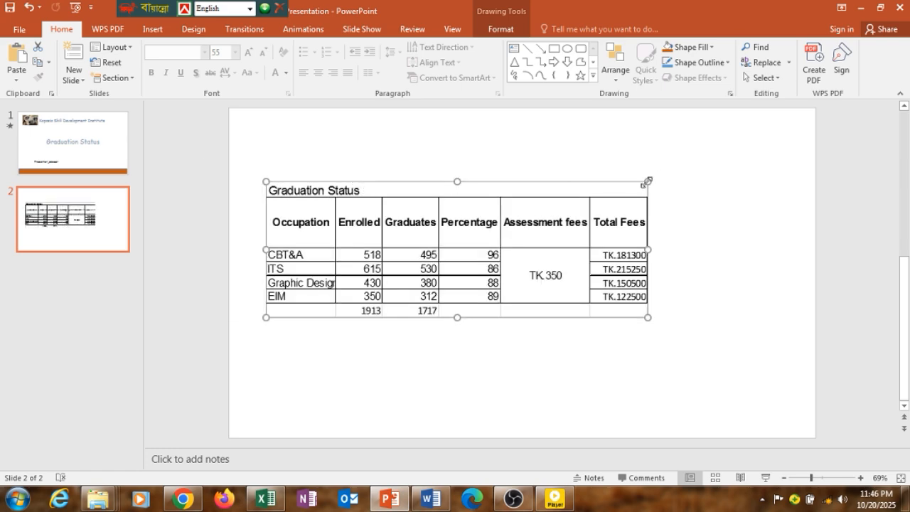
pyautogui.moveTo(648, 181); pyautogui.dragTo(757, 144)
pyautogui.moveTo(540, 226); pyautogui.dragTo(545, 258)
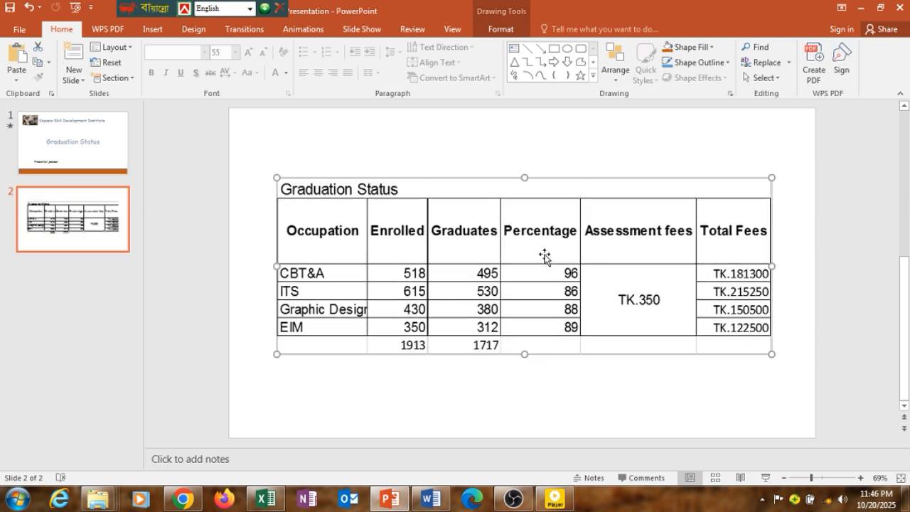
pyautogui.click(438, 136)
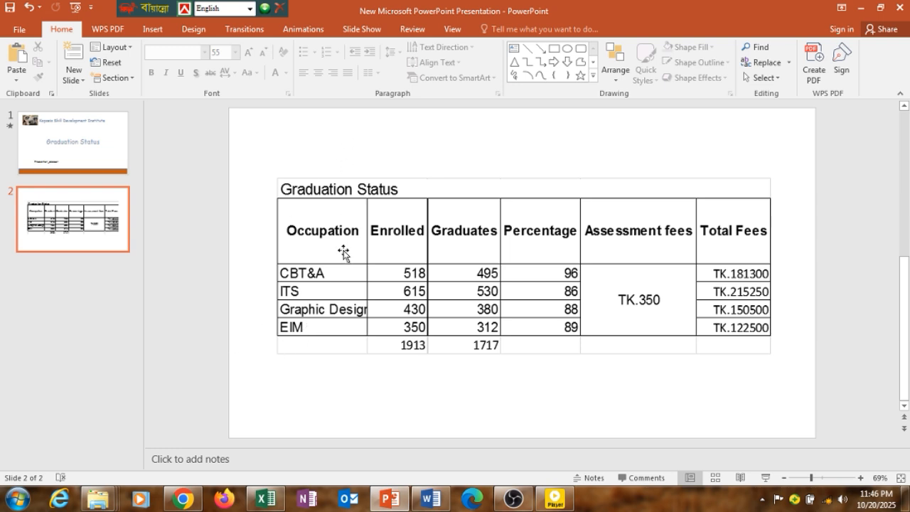
pyautogui.click(118, 171)
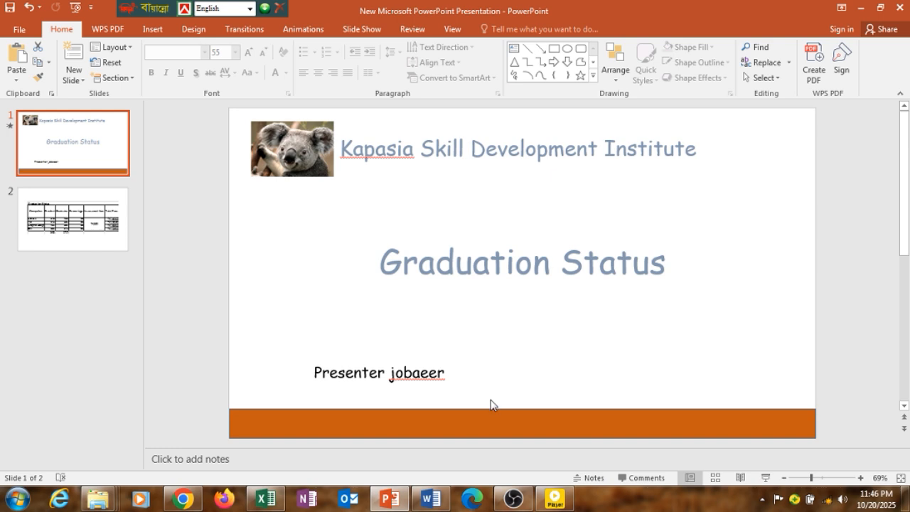
pyautogui.click(485, 429)
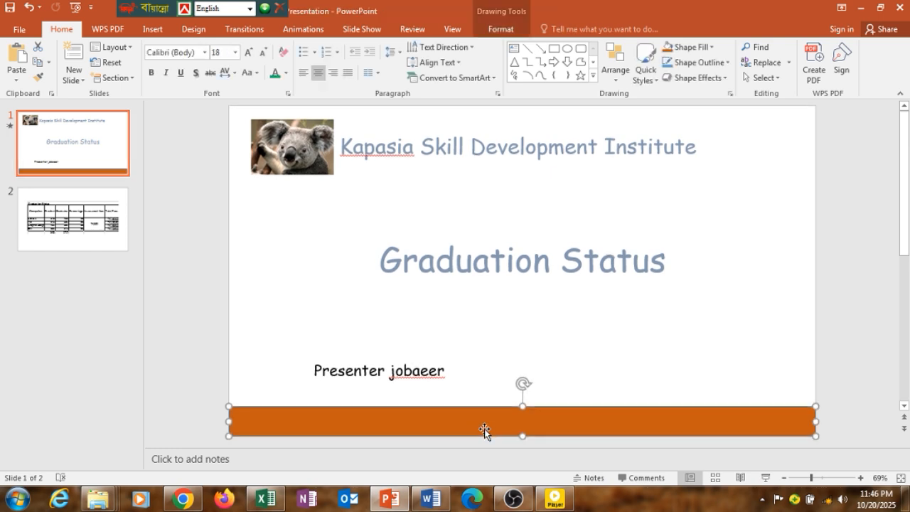
pyautogui.click(509, 379)
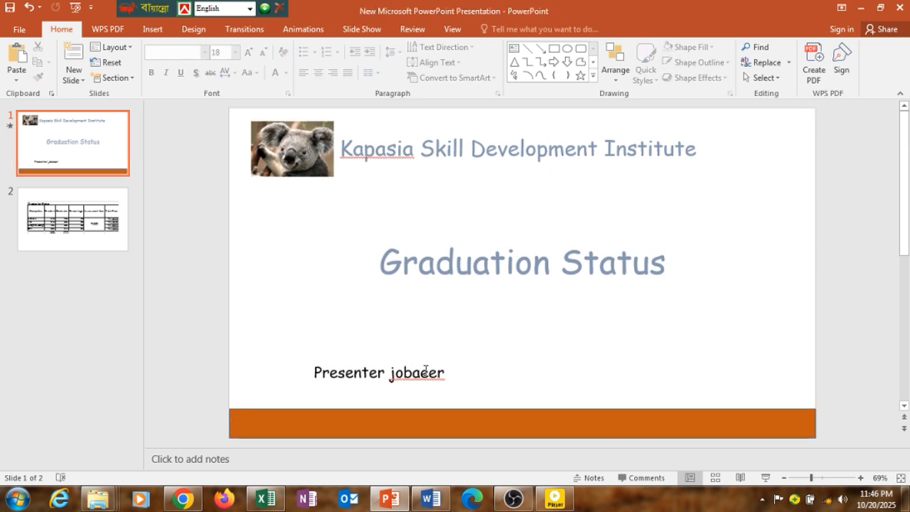
pyautogui.click(449, 253)
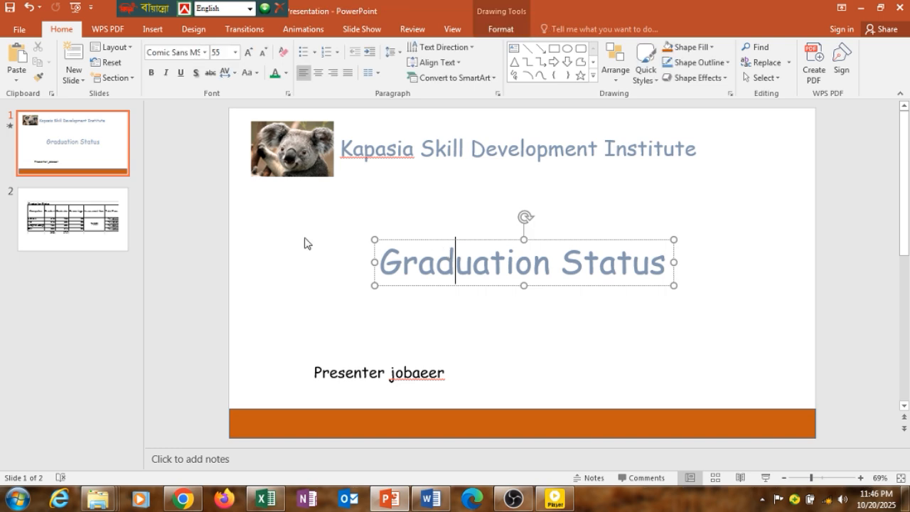
pyautogui.click(242, 257)
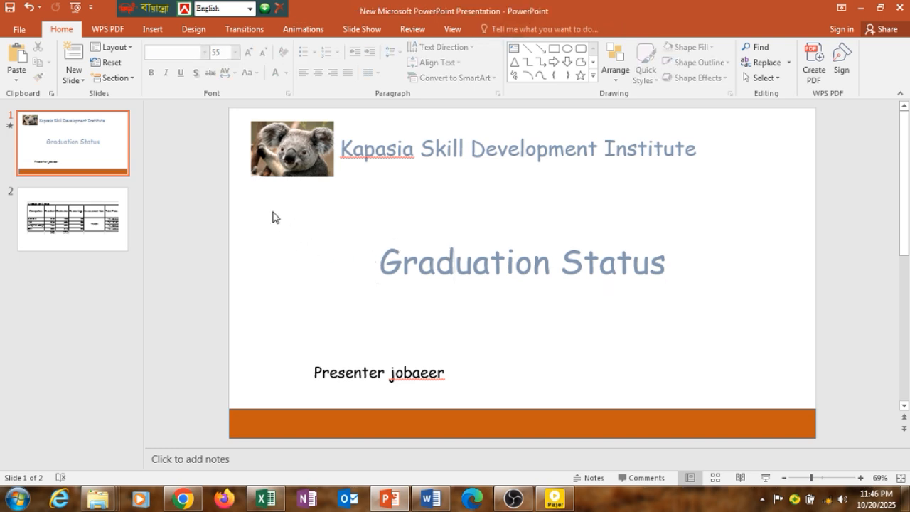
# Apply the Split transition to the second slide.
pyautogui.click(236, 29)
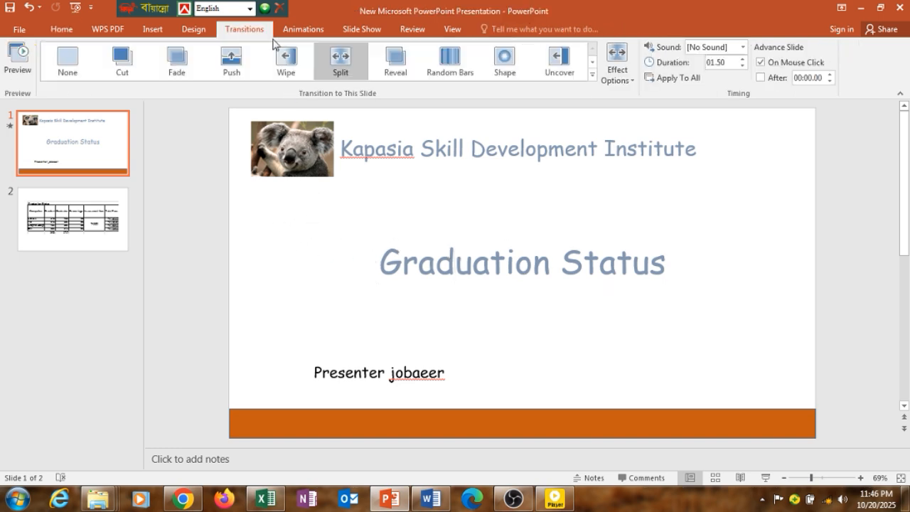
pyautogui.click(55, 241)
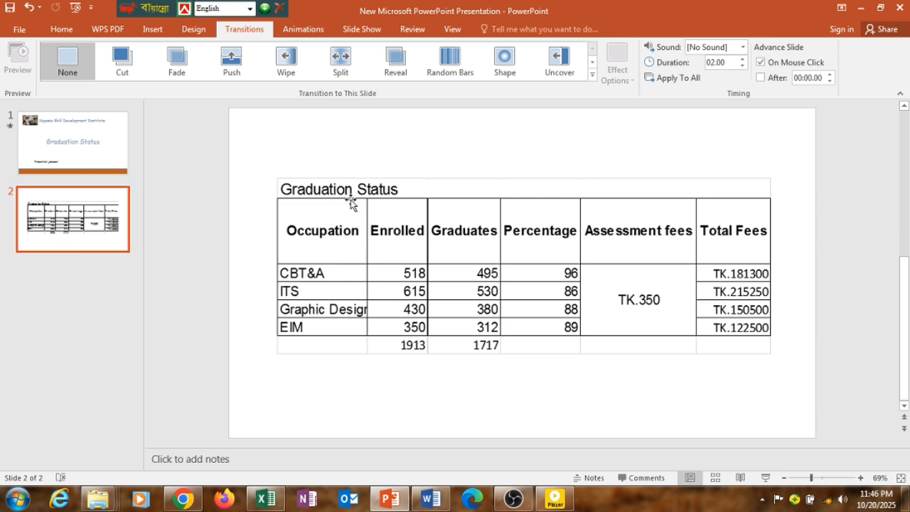
pyautogui.click(339, 59)
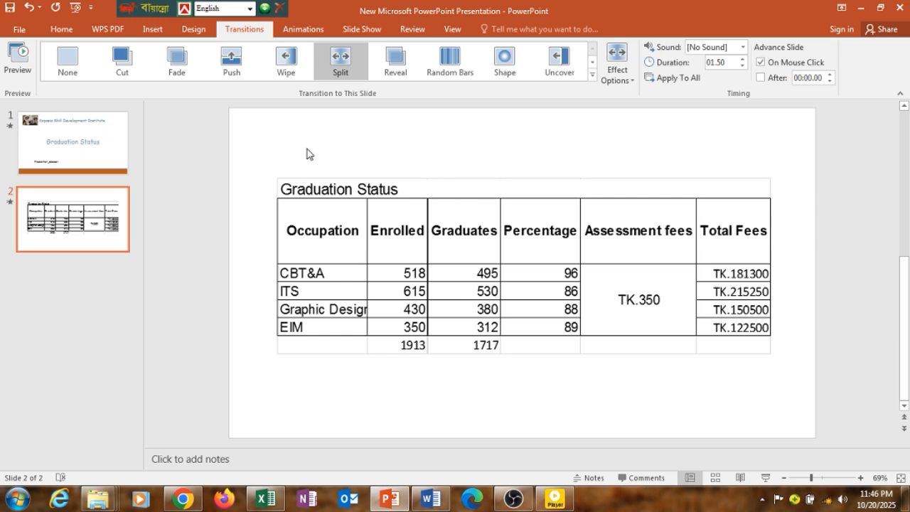
pyautogui.click(329, 57)
# Add a third slide with the Blank layout after the table slide.
pyautogui.click(63, 29)
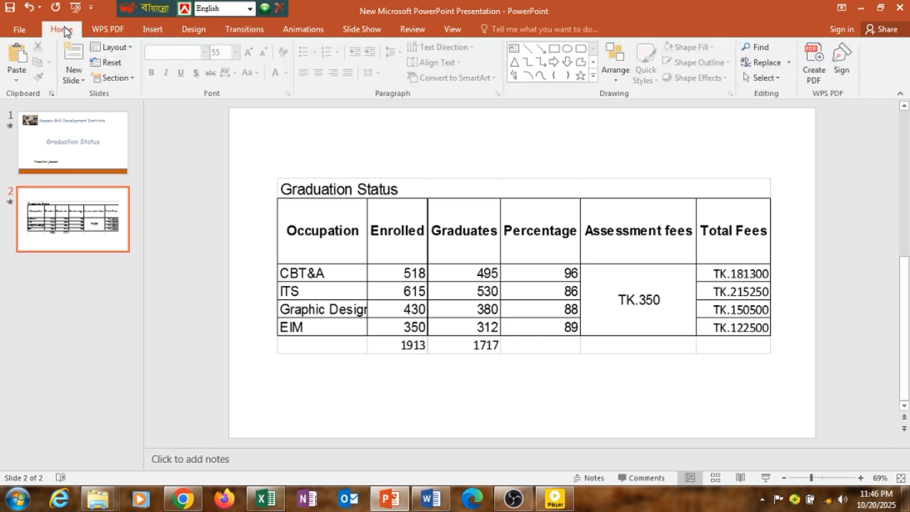
pyautogui.click(77, 76)
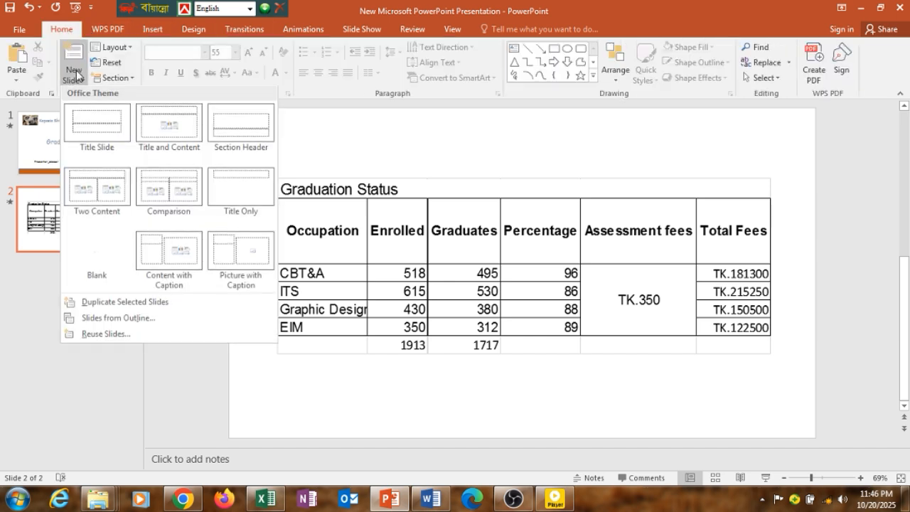
pyautogui.click(92, 254)
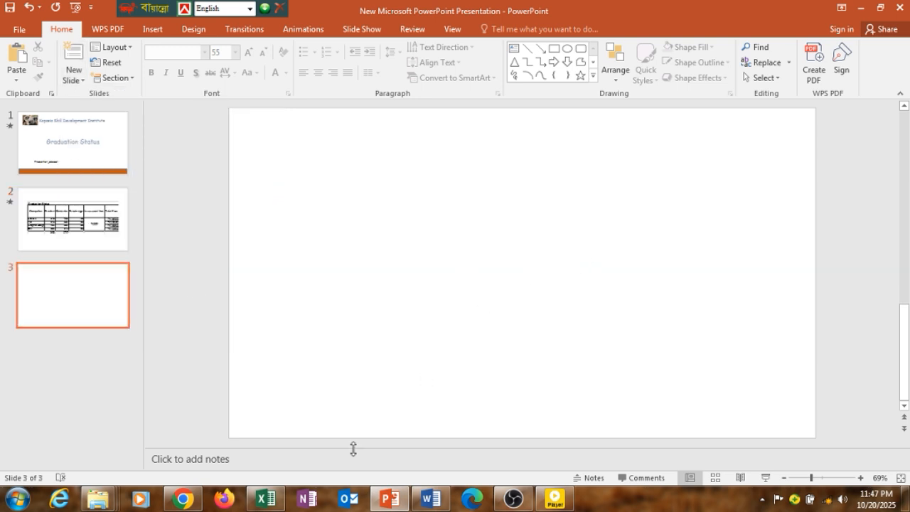
# Switch to the Excel workbook and examine the pie chart's slices, data labels and legend.
pyautogui.moveTo(265, 495)
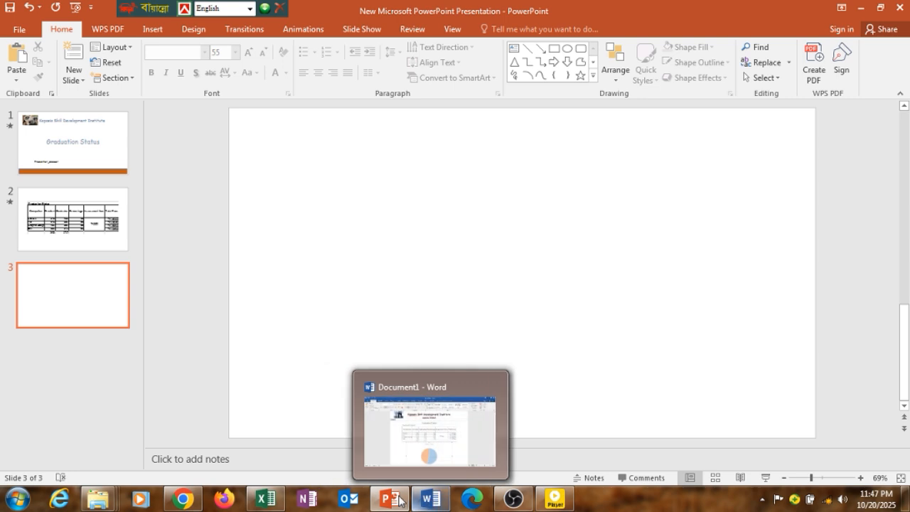
pyautogui.click(267, 498)
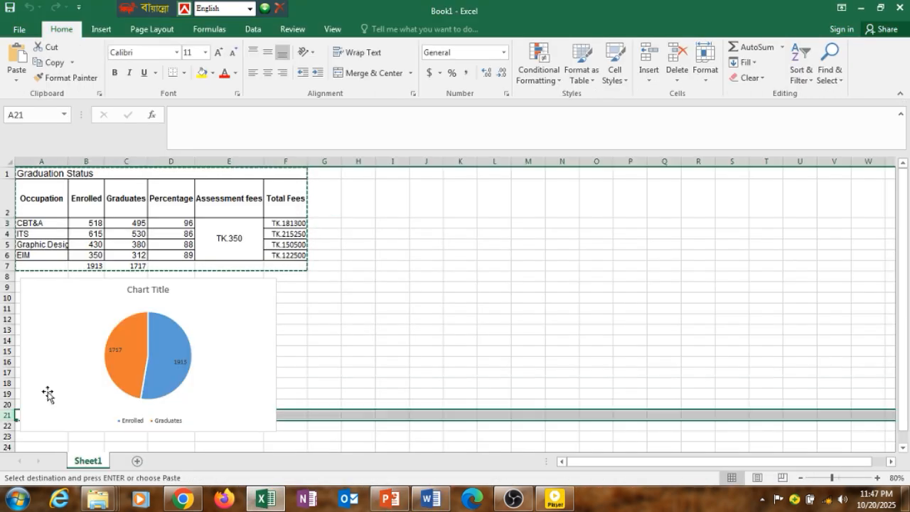
pyautogui.click(97, 365)
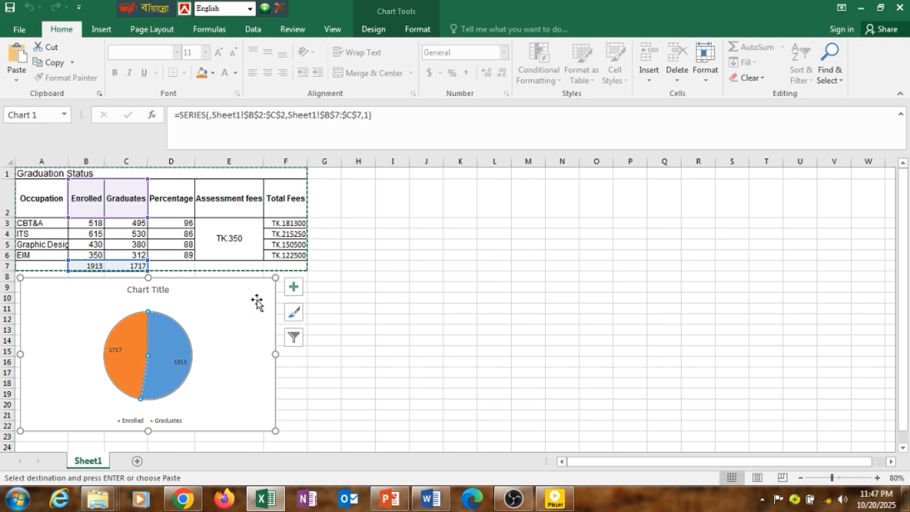
pyautogui.click(219, 317)
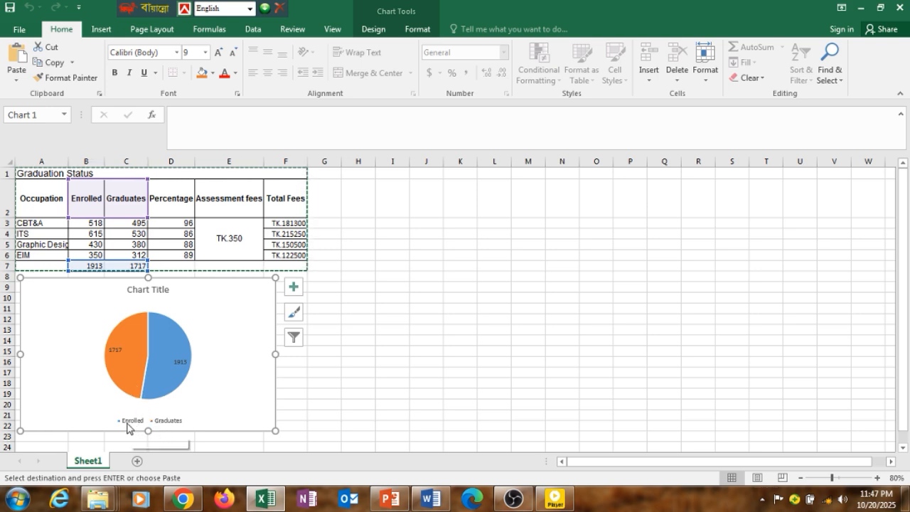
pyautogui.click(158, 380)
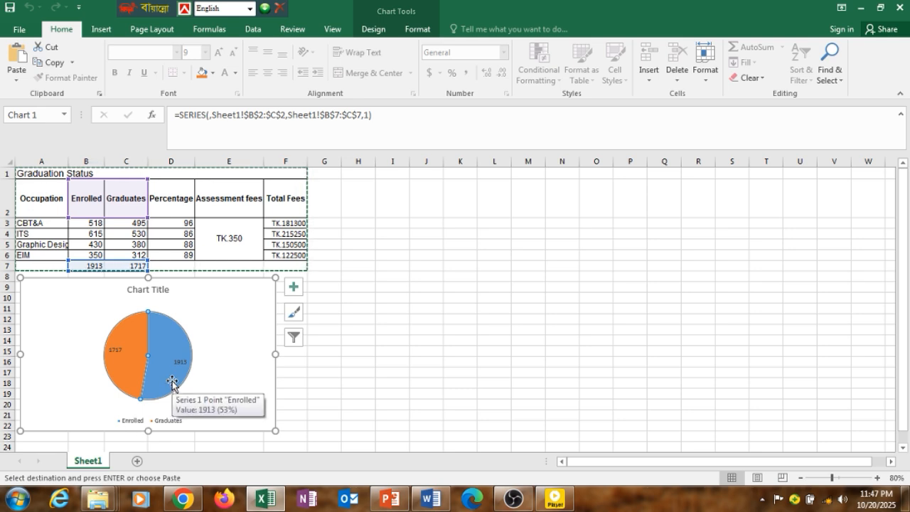
pyautogui.click(120, 422)
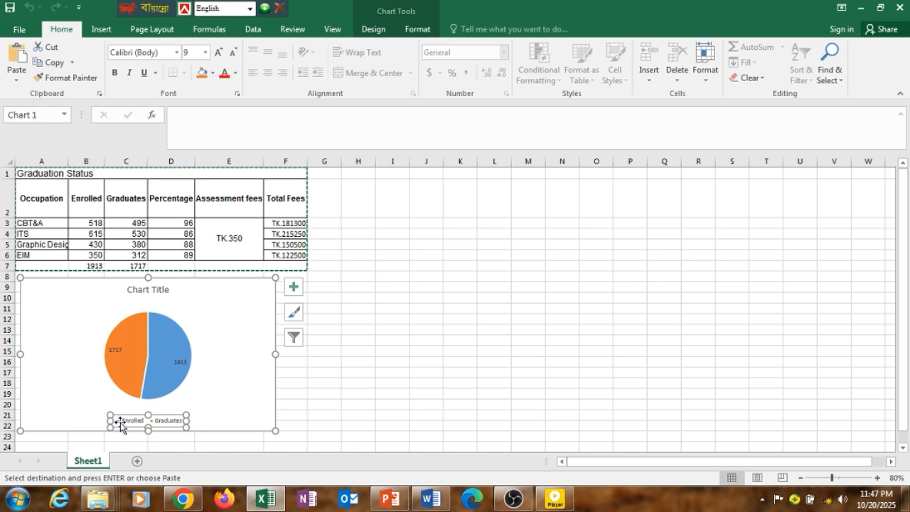
pyautogui.click(92, 423)
# Switch to the task sheet PDF in the browser and examine the sample pie chart on page 3.
pyautogui.click(183, 499)
pyautogui.scroll(15, 479, 309)
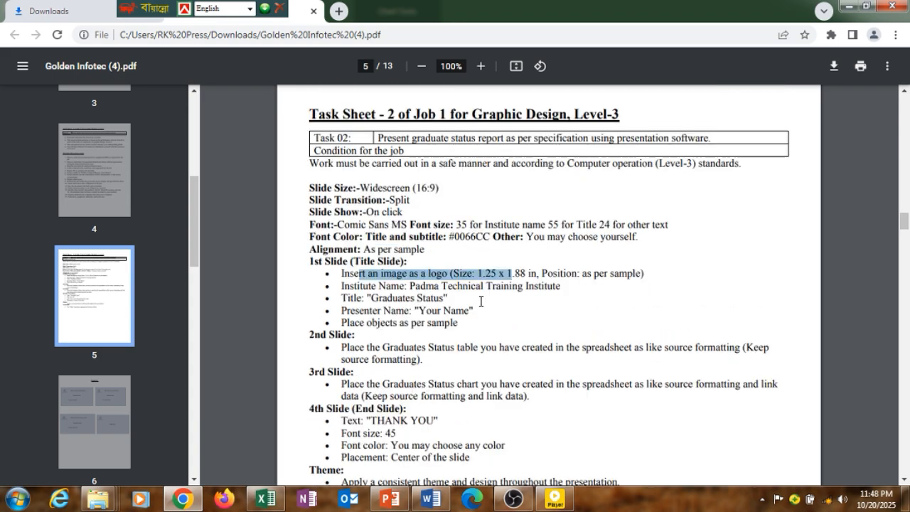
pyautogui.scroll(3, 479, 292)
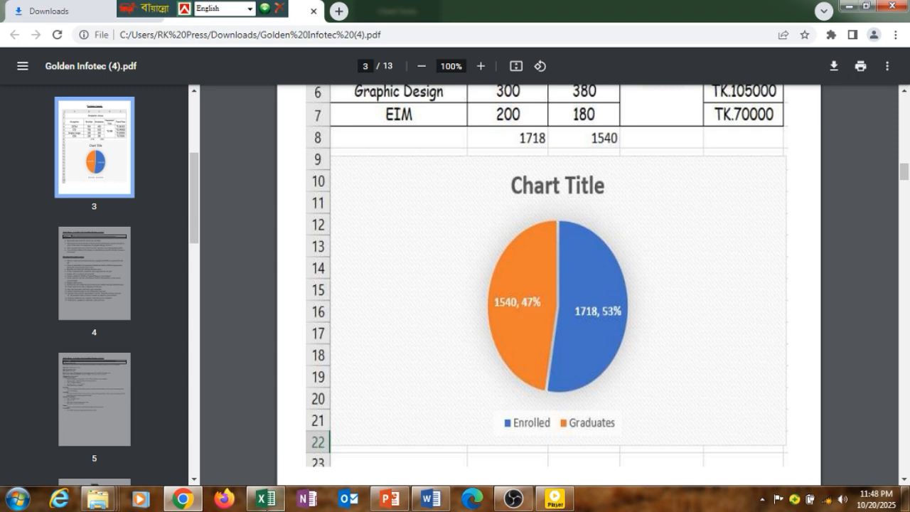
# Switch to the Excel workbook and add the percentage alongside the value in the pie chart's data labels.
pyautogui.click(268, 494)
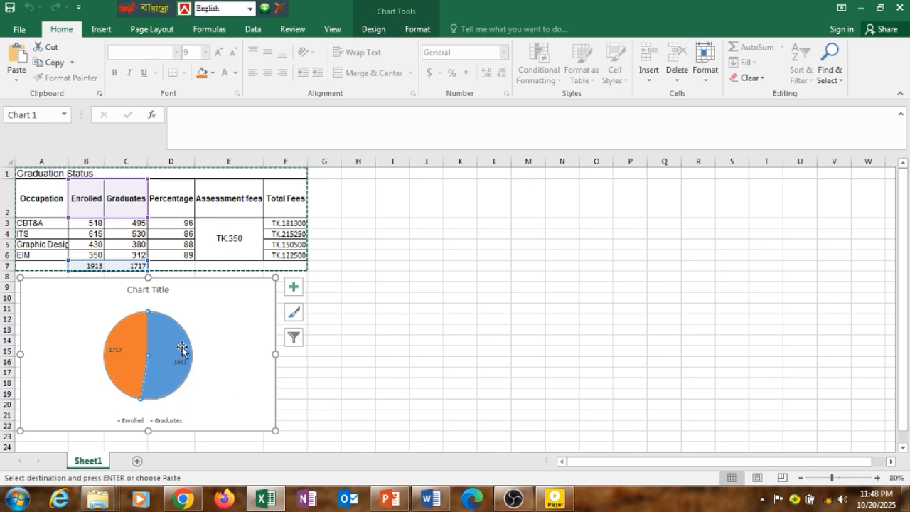
pyautogui.click(296, 288)
pyautogui.click(295, 288)
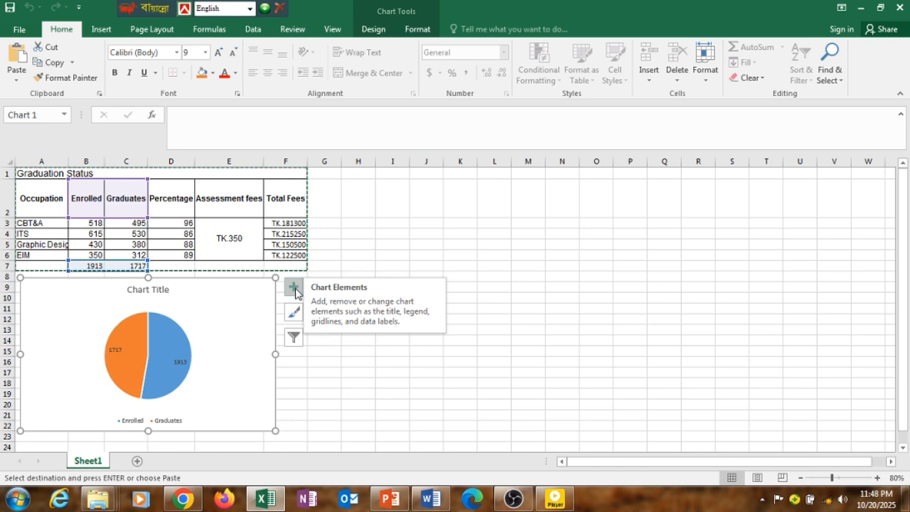
pyautogui.click(295, 290)
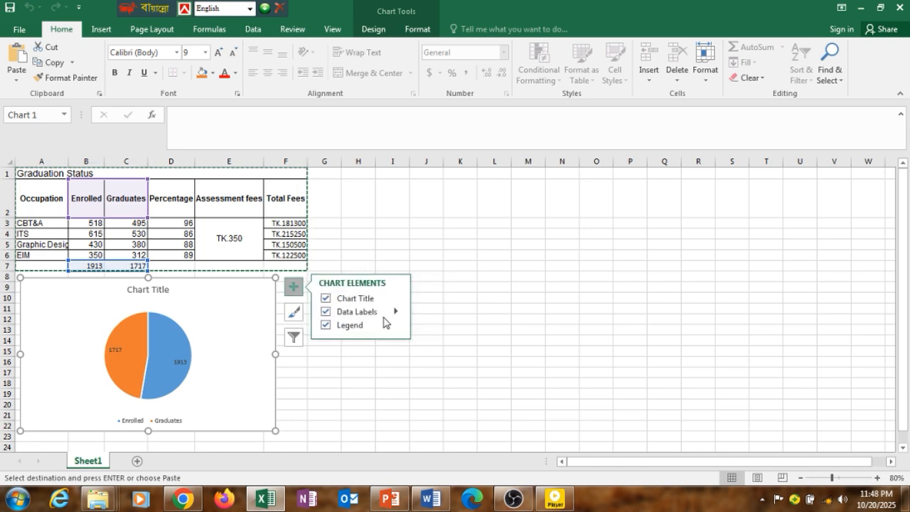
pyautogui.click(327, 313)
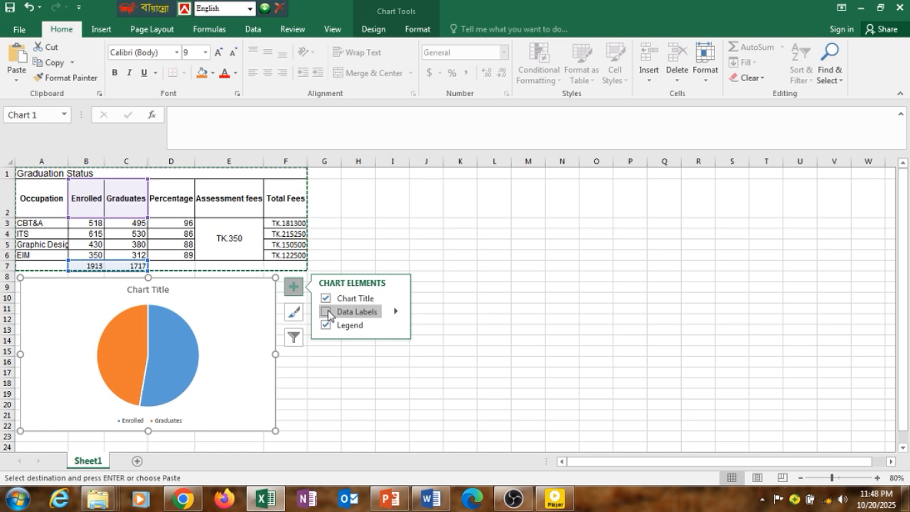
pyautogui.click(327, 312)
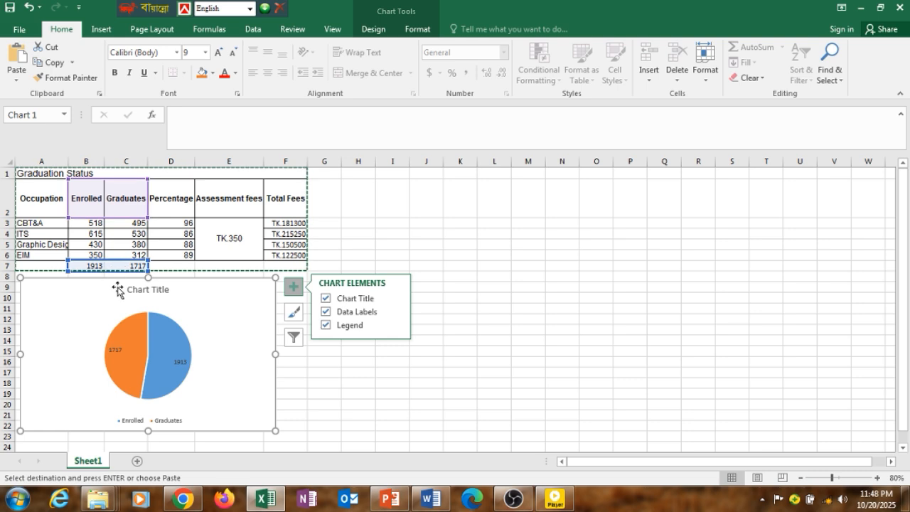
pyautogui.click(395, 314)
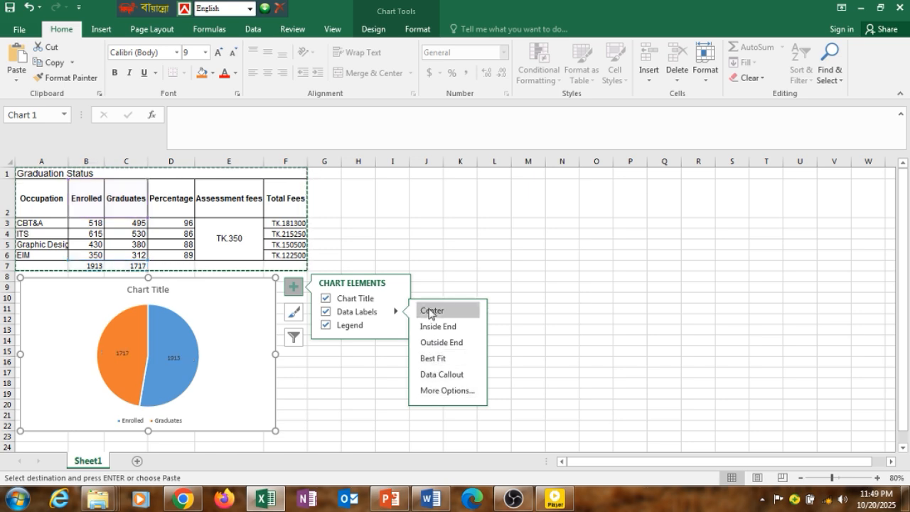
pyautogui.click(431, 391)
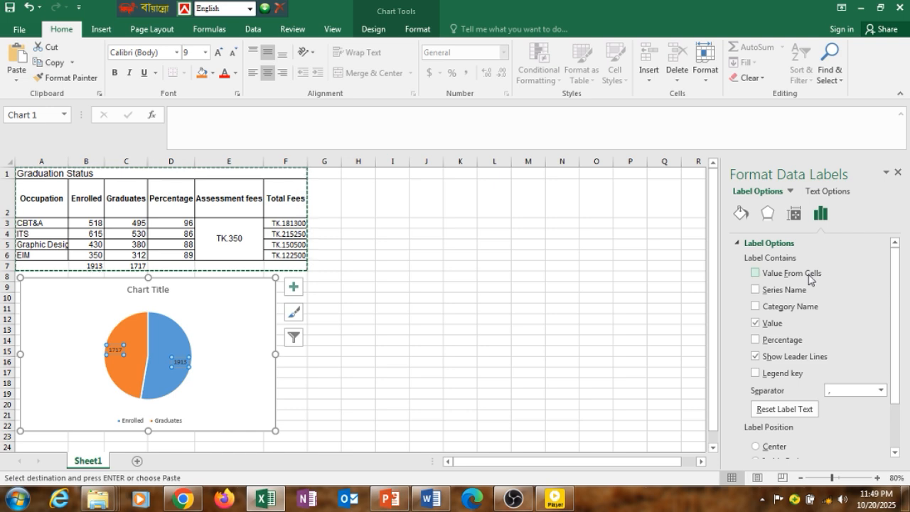
pyautogui.click(783, 342)
pyautogui.moveTo(127, 370)
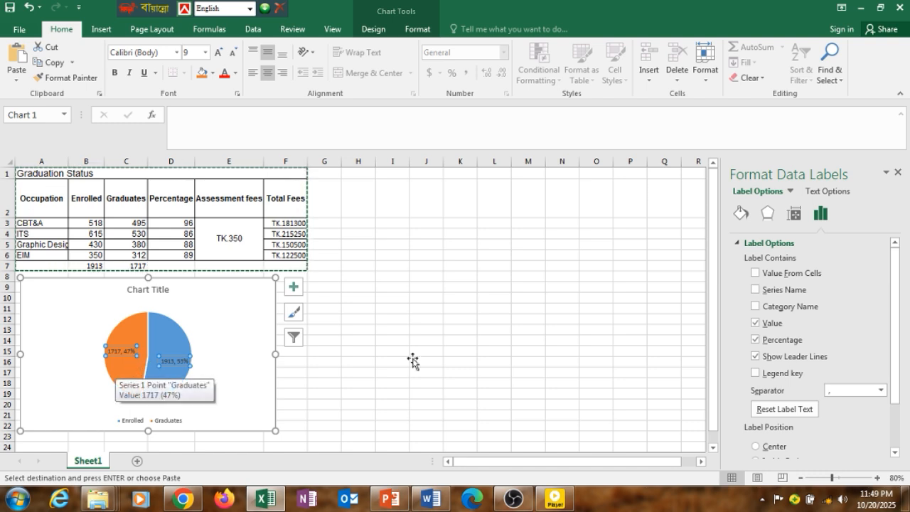
pyautogui.click(898, 173)
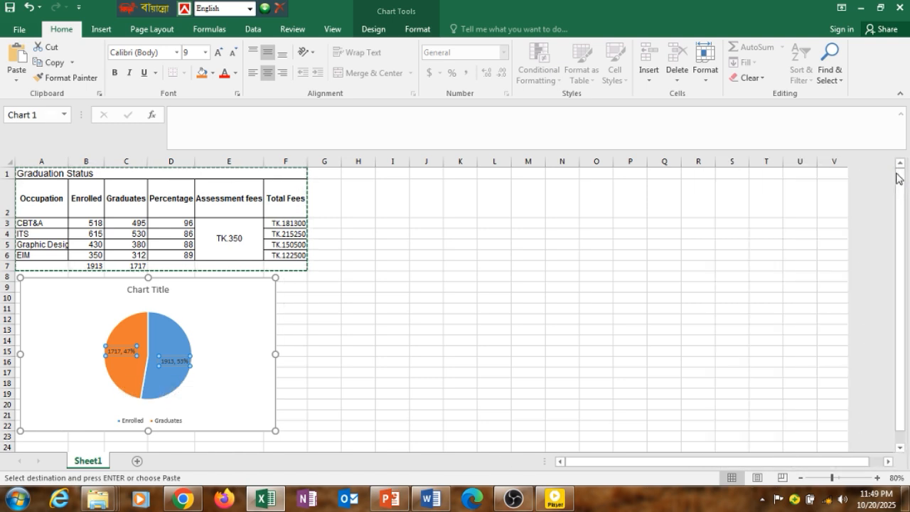
# Select the pie chart with the table's pending copy selection cleared, and switch to the blank third slide in PowerPoint.
pyautogui.click(403, 306)
pyautogui.click(287, 311)
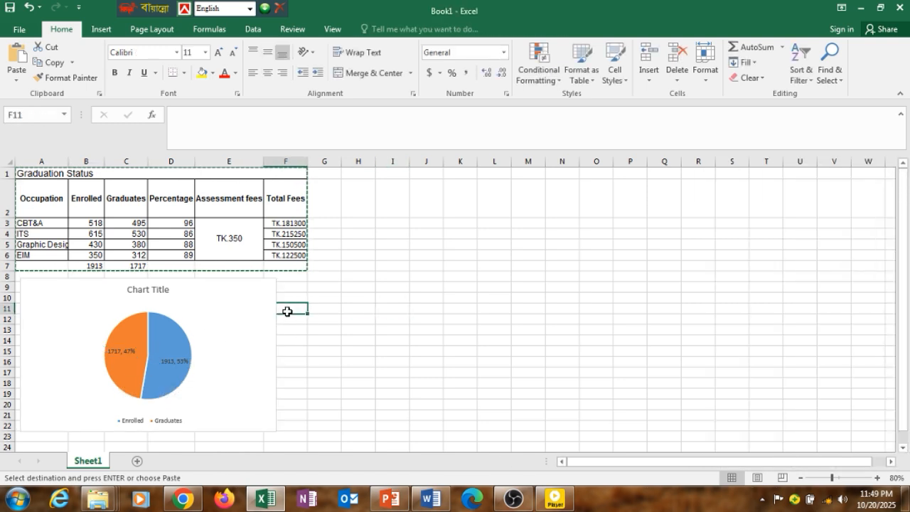
pyautogui.click(219, 326)
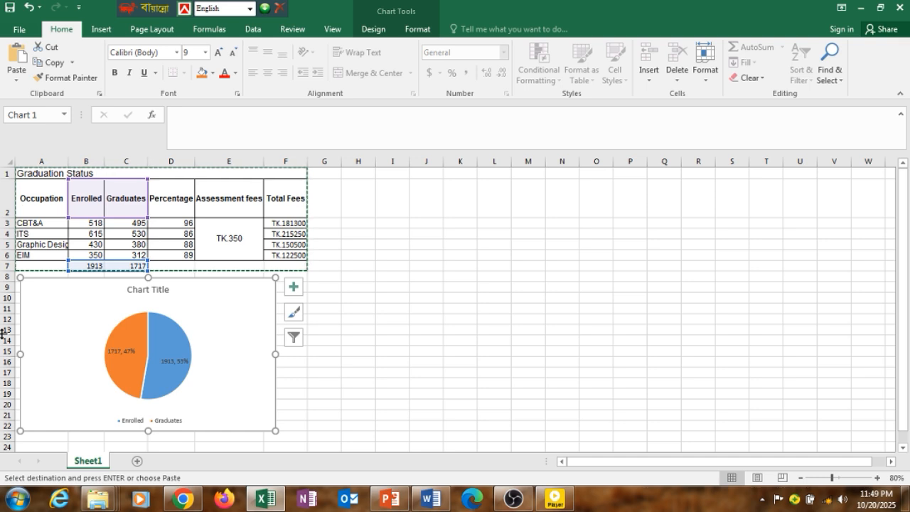
pyautogui.press('Escape')
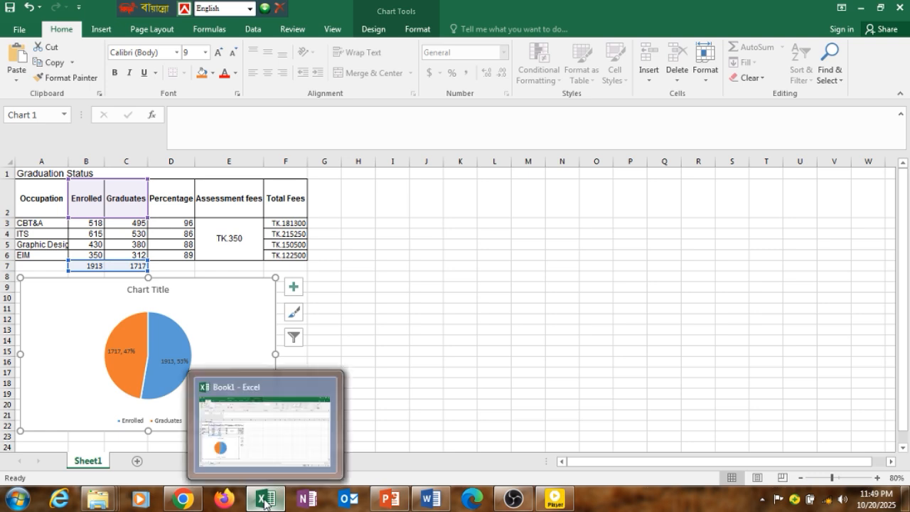
pyautogui.click(400, 503)
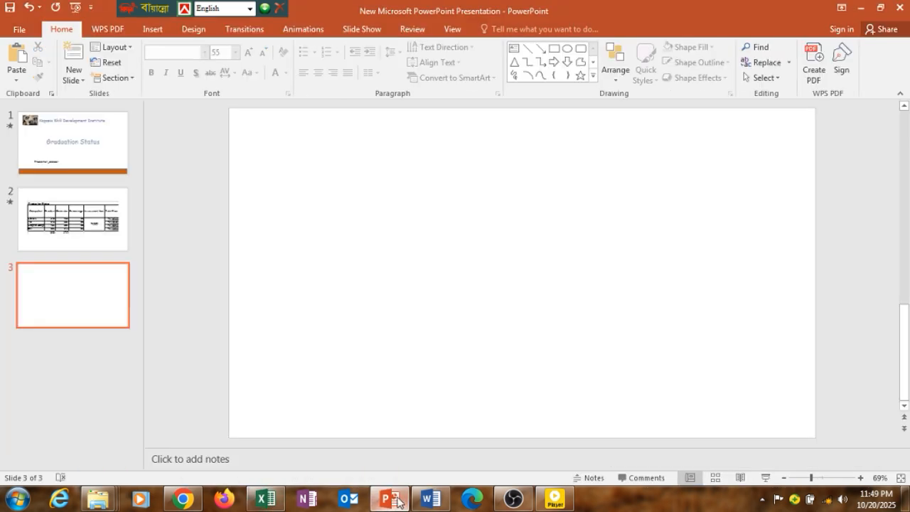